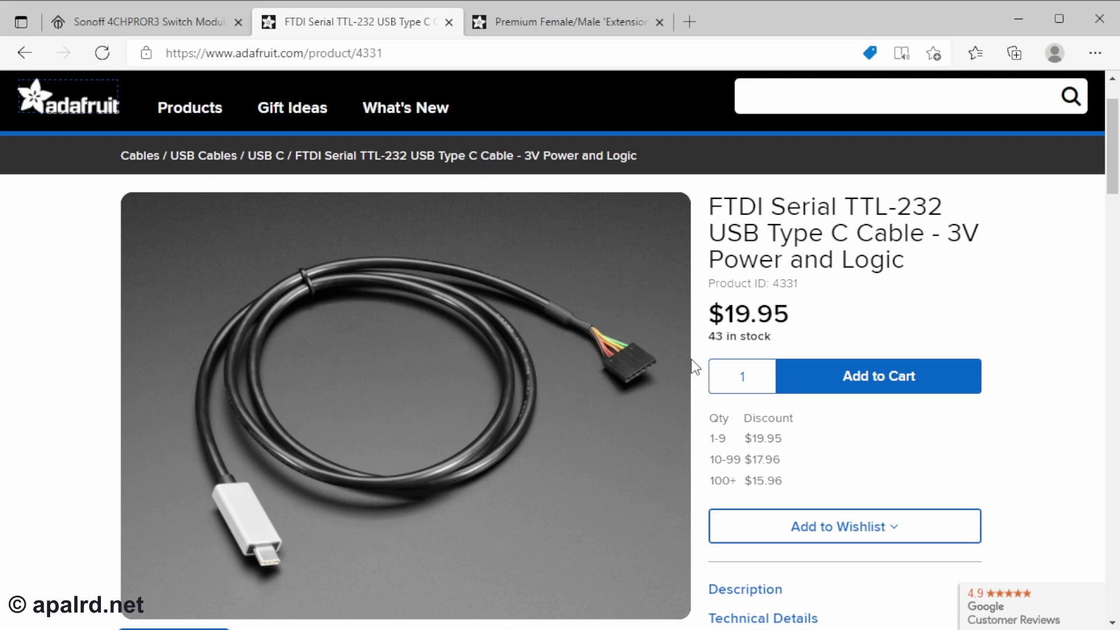
Step: Review the FTDI cable's pin wiring (Black GND, TXD, RXD) on the Adafruit product pages
{"action": "left_click", "coordinate": [554, 26]}
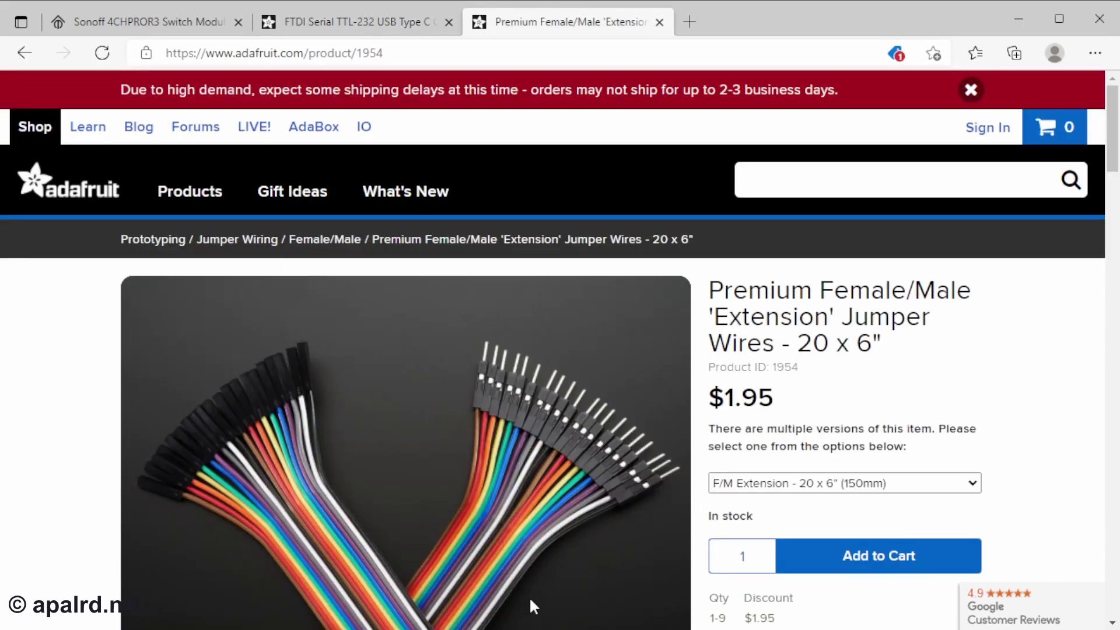
{"action": "scroll", "coordinate": [531, 601], "scroll_direction": "down", "scroll_amount": 4}
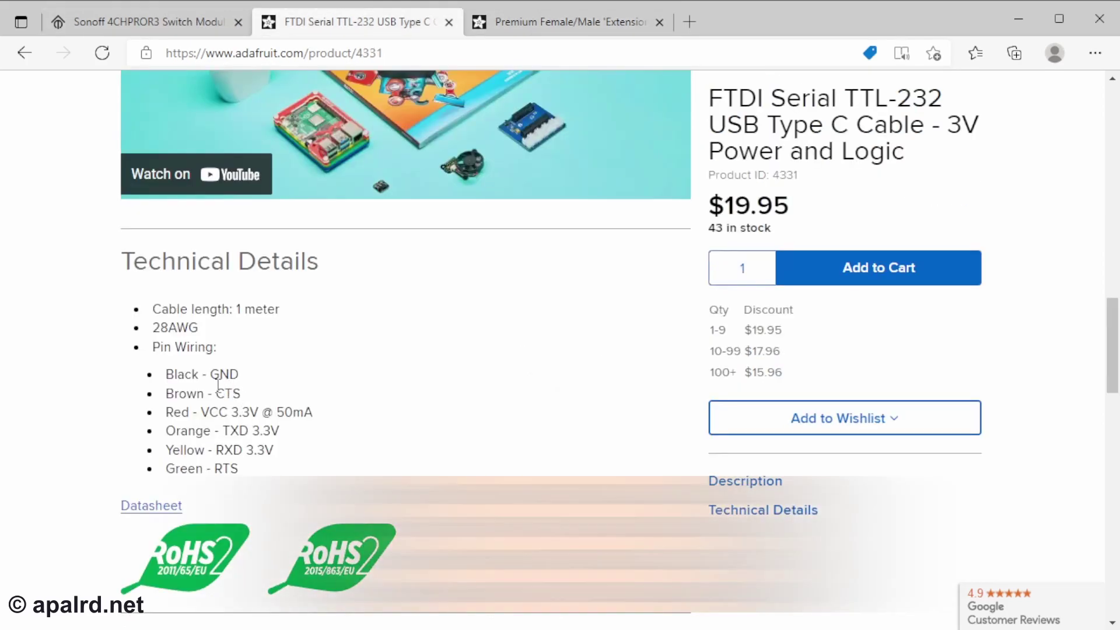
{"action": "left_click_drag", "start_coordinate": [166, 374], "coordinate": [238, 379]}
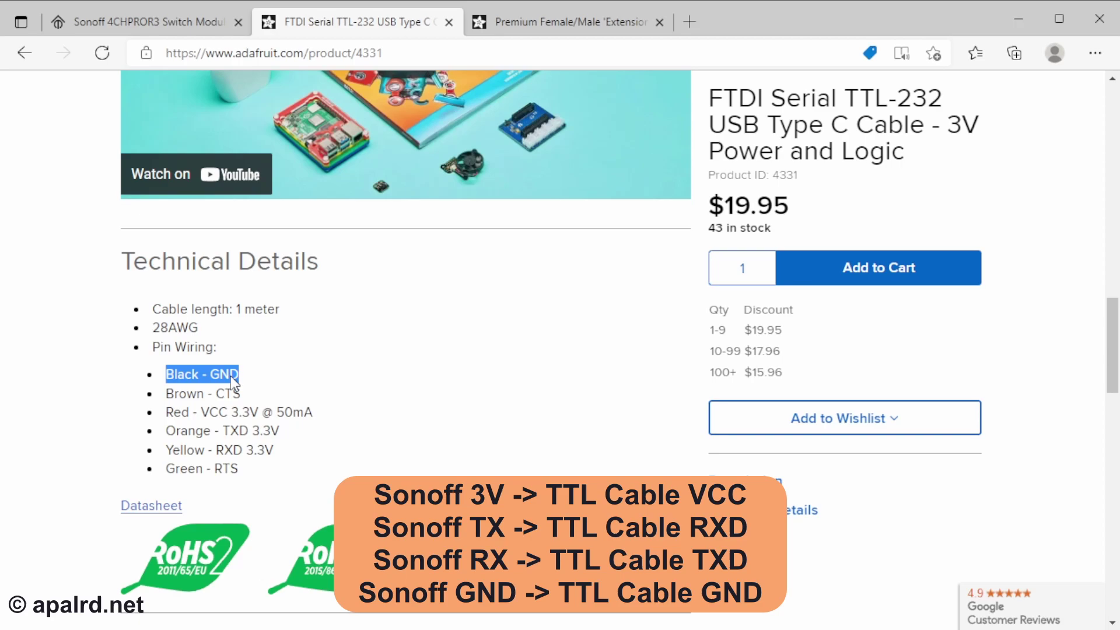
{"action": "left_click", "coordinate": [316, 447]}
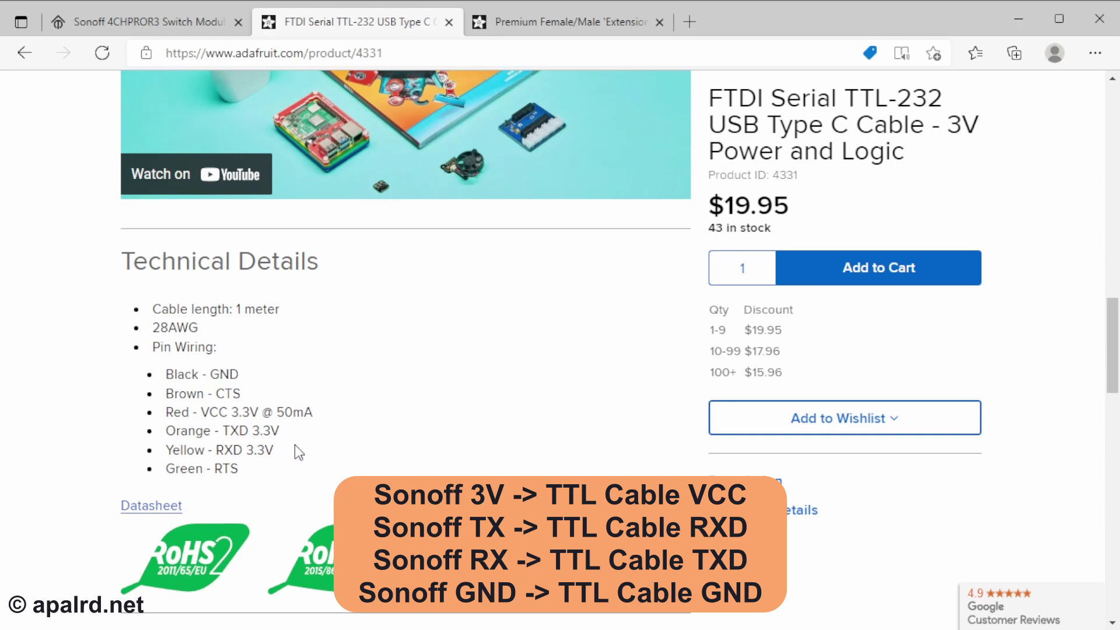
{"action": "left_click_drag", "start_coordinate": [295, 446], "coordinate": [168, 432]}
{"action": "left_click", "coordinate": [186, 435]}
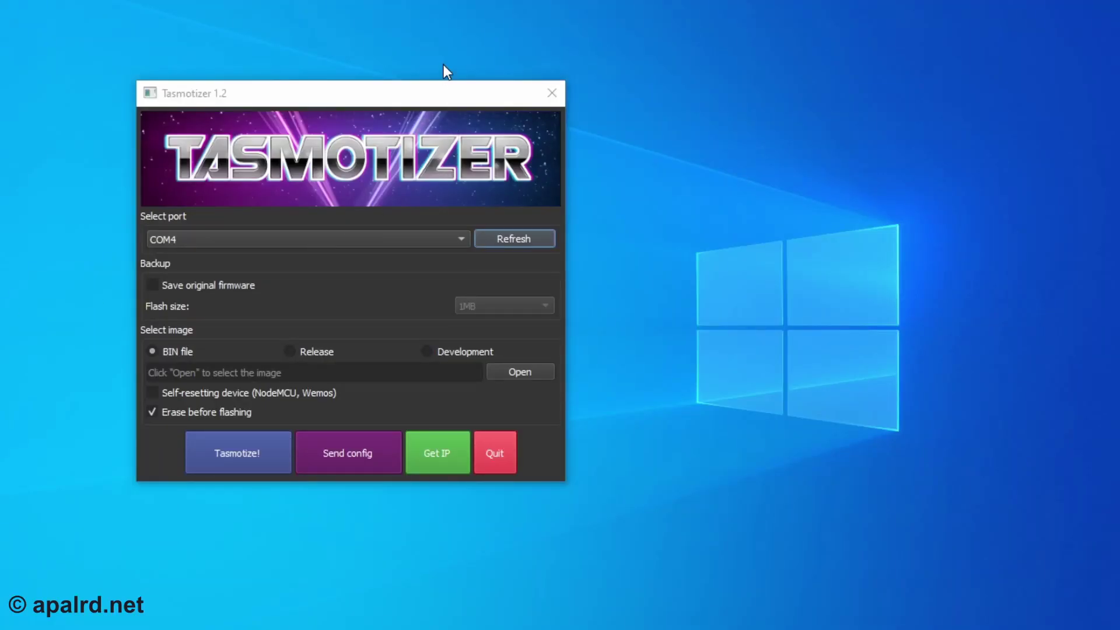
Step: Flash Release 11.0.0 tasmota.bin onto the device on COM4 with Tasmotize!
{"action": "mouse_move", "coordinate": [408, 104]}
{"action": "left_mouse_down"}
{"action": "mouse_move", "coordinate": [398, 103]}
{"action": "mouse_move", "coordinate": [411, 95]}
{"action": "left_mouse_up"}
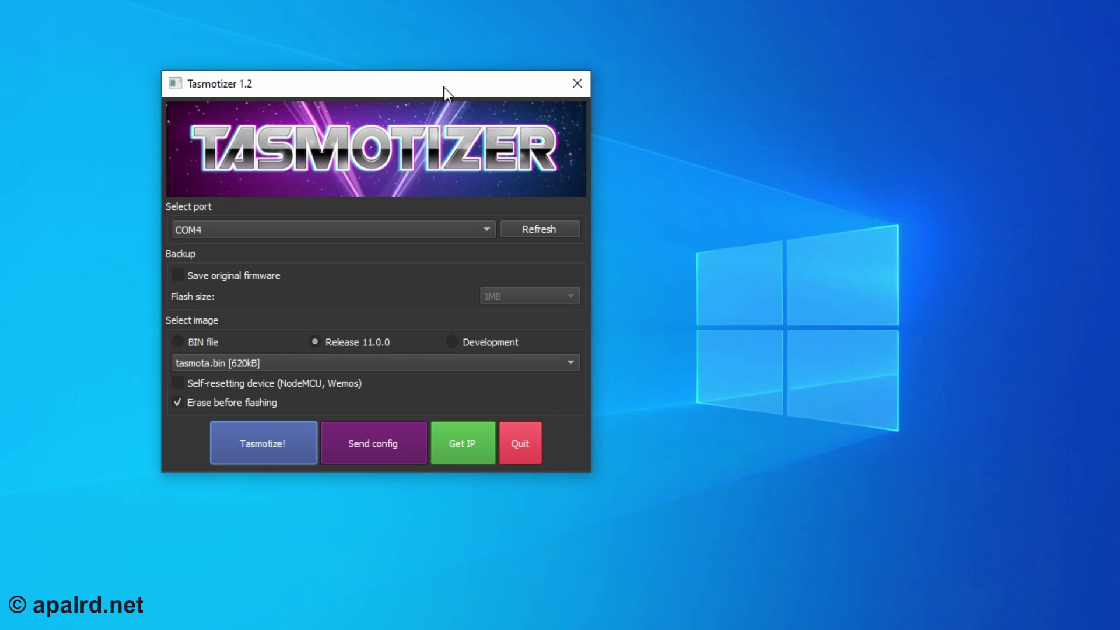
{"action": "left_click", "coordinate": [233, 441]}
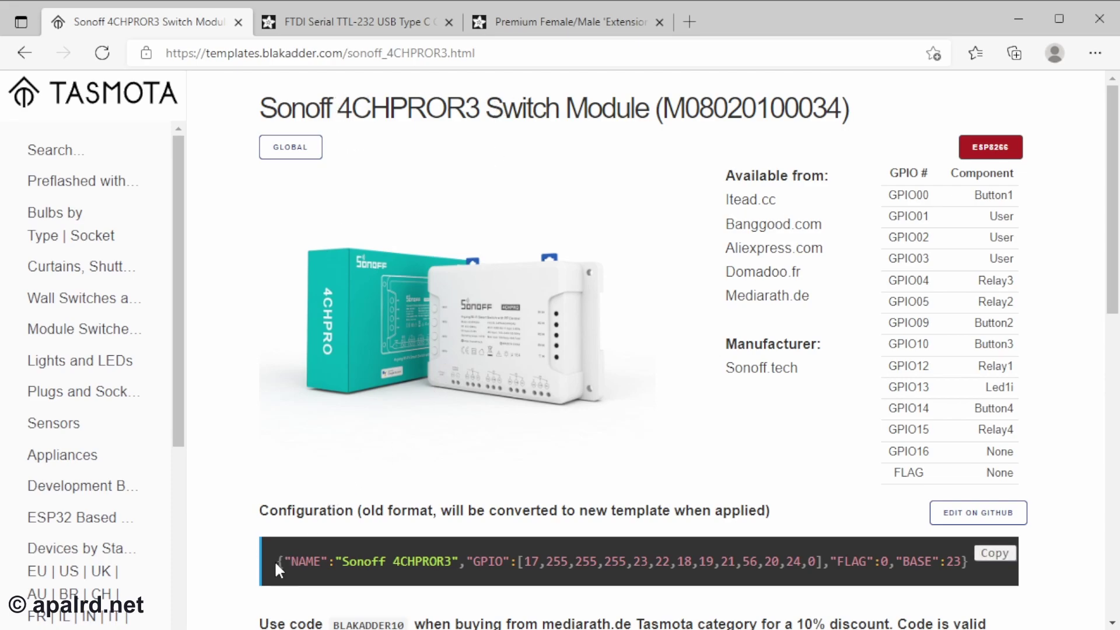
Step: Copy the Sonoff 4CHPROR3 template JSON string from its code block
{"action": "left_click_drag", "start_coordinate": [275, 560], "coordinate": [933, 579]}
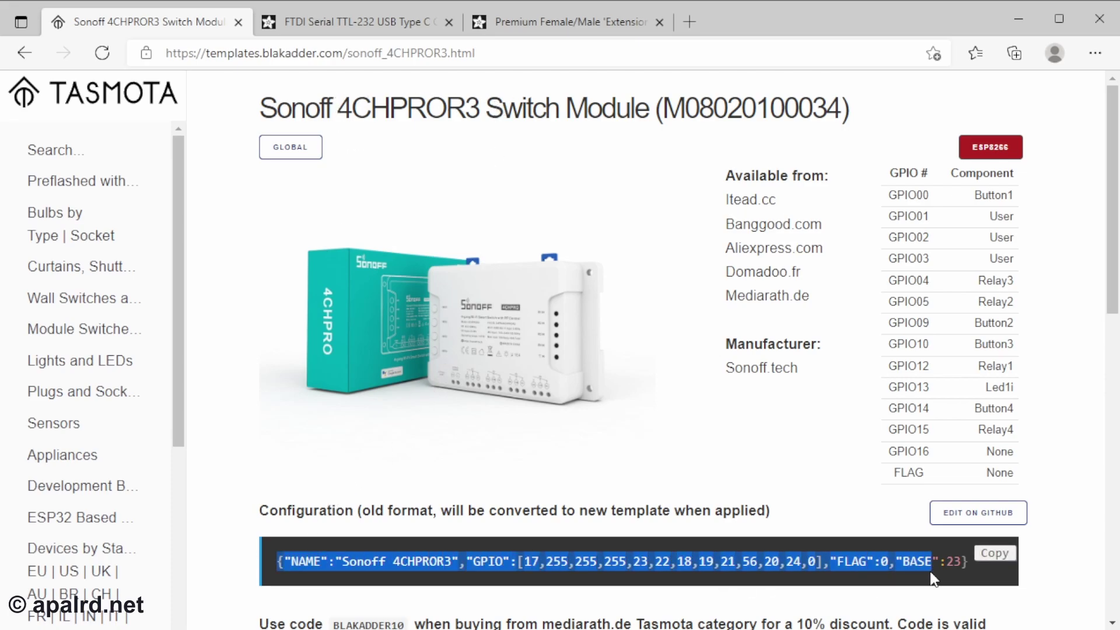
{"action": "left_click", "coordinate": [1071, 557]}
{"action": "left_click", "coordinate": [991, 555]}
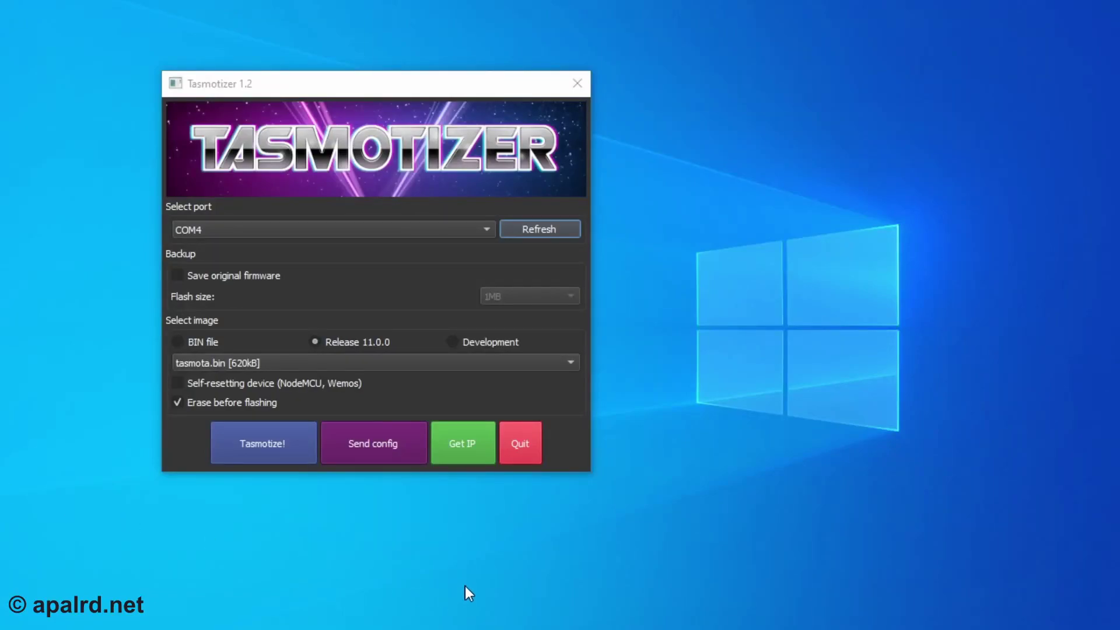
Step: In Send config, enable Module/template and paste the copied Sonoff 4CHPROR3 template string
{"action": "left_click", "coordinate": [371, 444]}
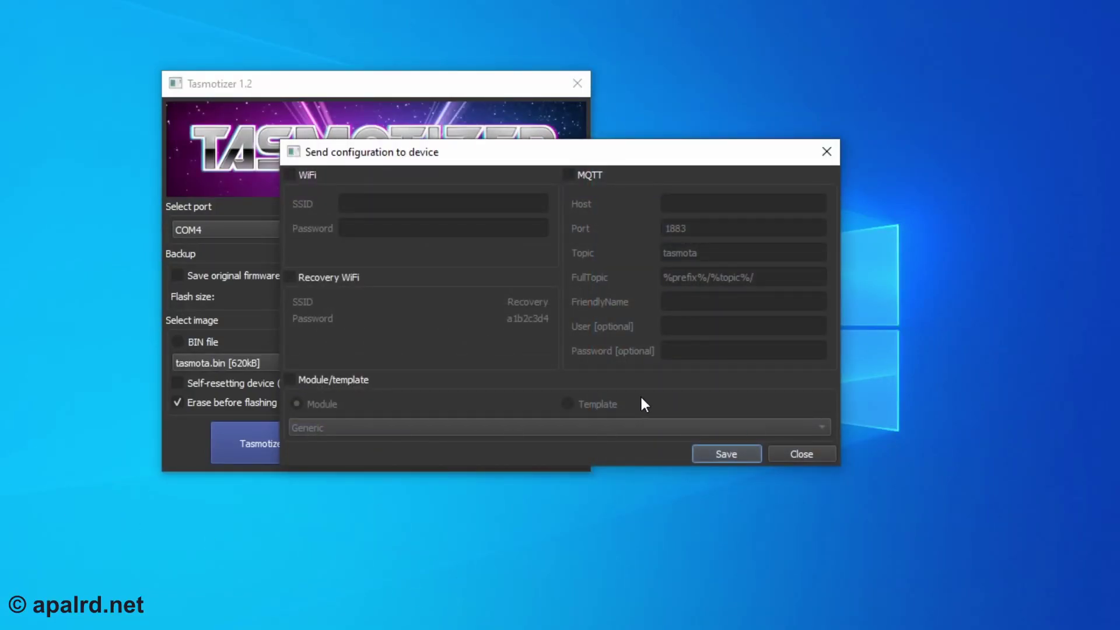
{"action": "left_click", "coordinate": [290, 381]}
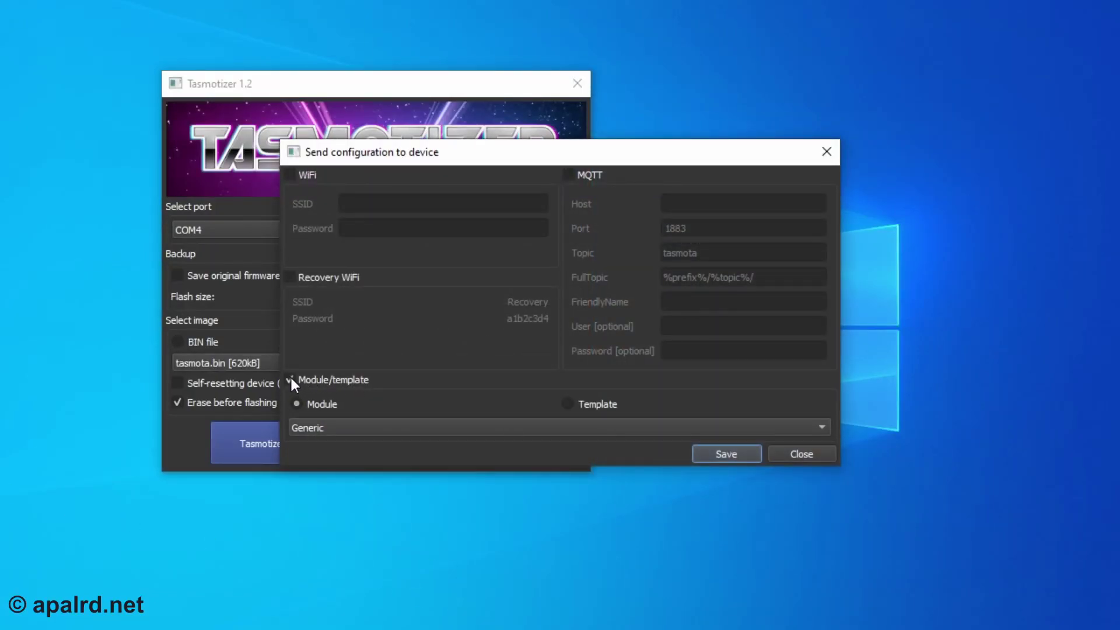
{"action": "left_click", "coordinate": [565, 404]}
{"action": "left_click", "coordinate": [552, 426]}
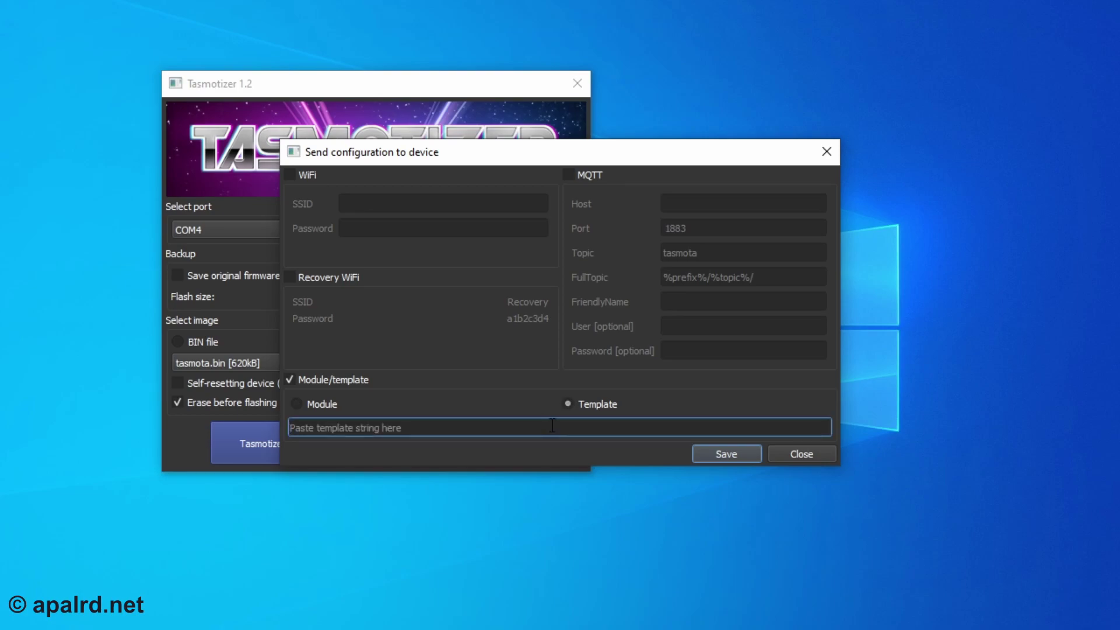
{"action": "key", "text": "ctrl+v"}
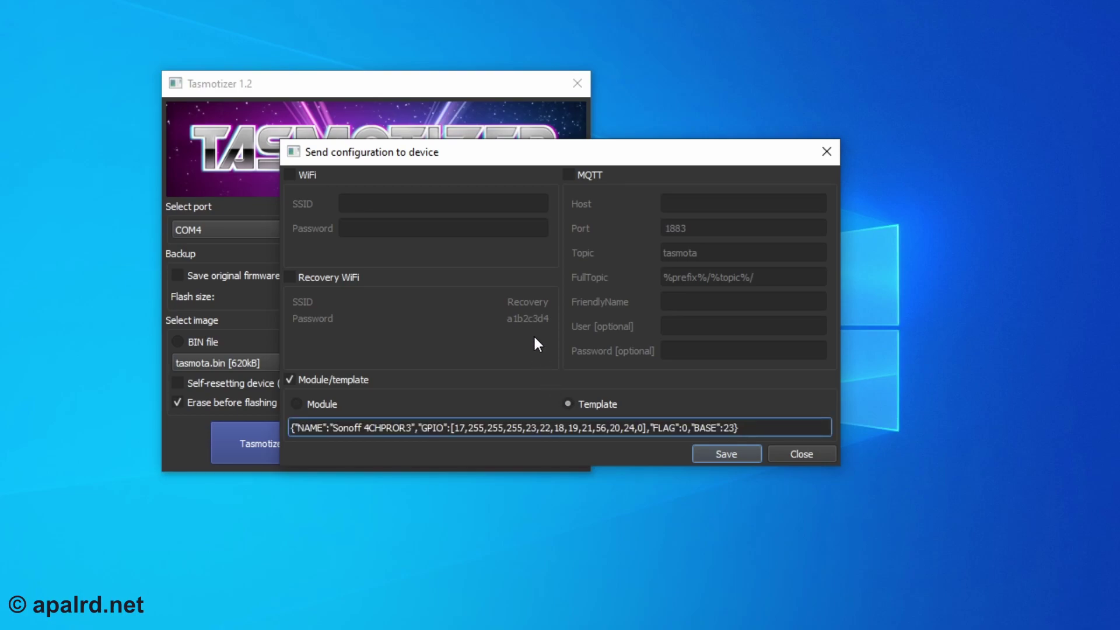
Step: Enable MQTT, enter Wi-Fi network mywifi with its password, and send the configuration
{"action": "left_click", "coordinate": [569, 172]}
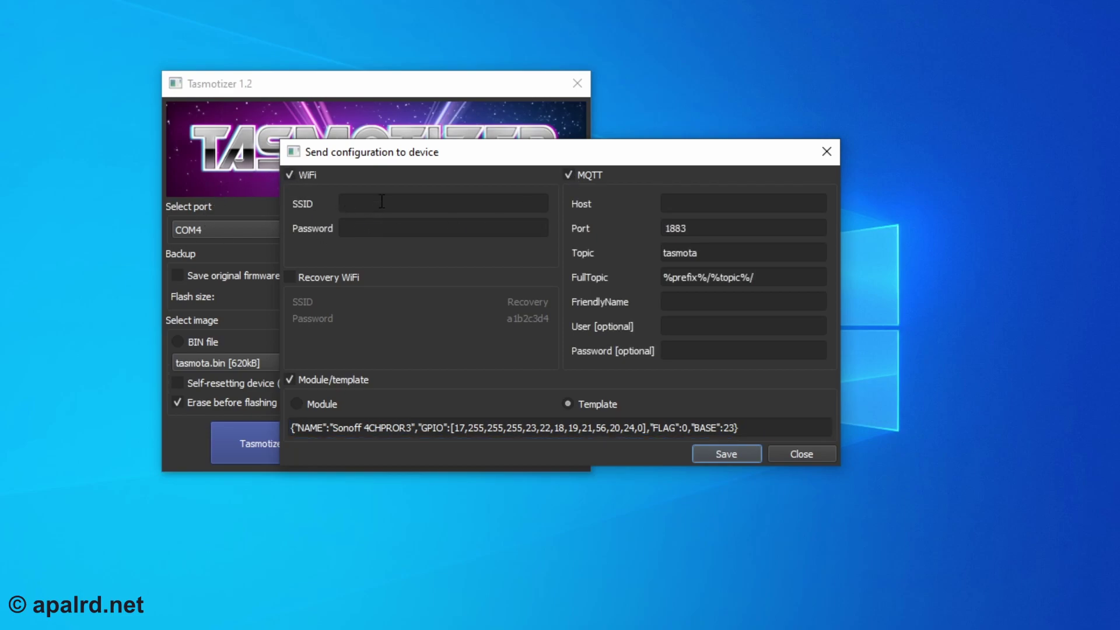
{"action": "left_click", "coordinate": [383, 202]}
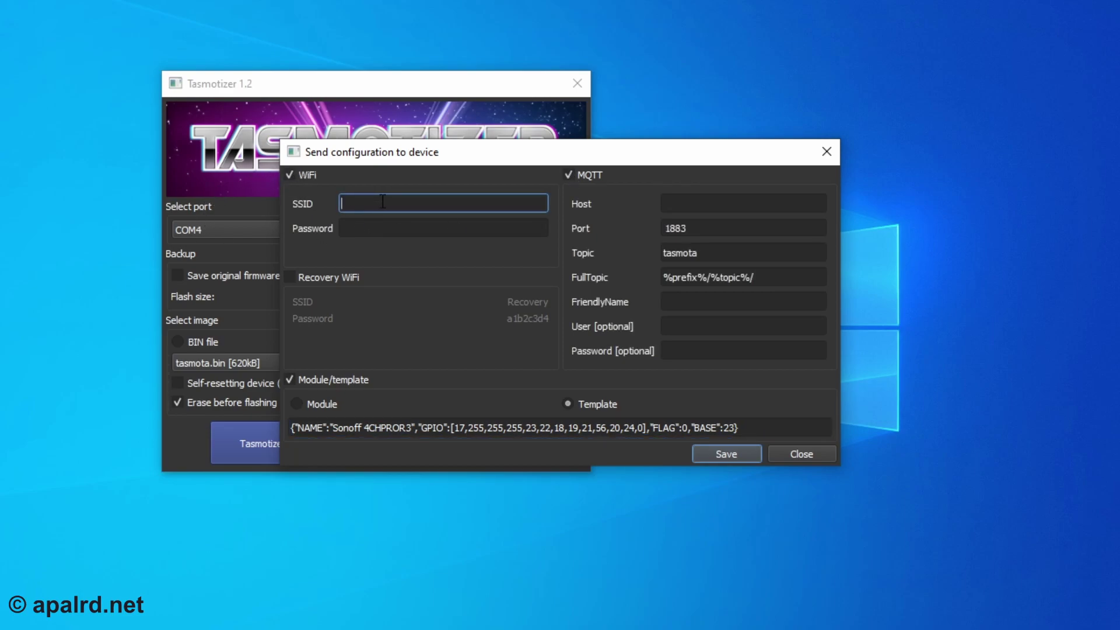
{"action": "type", "text": "mywifi"}
{"action": "key", "text": "Tab"}
{"action": "type", "text": "*****"}
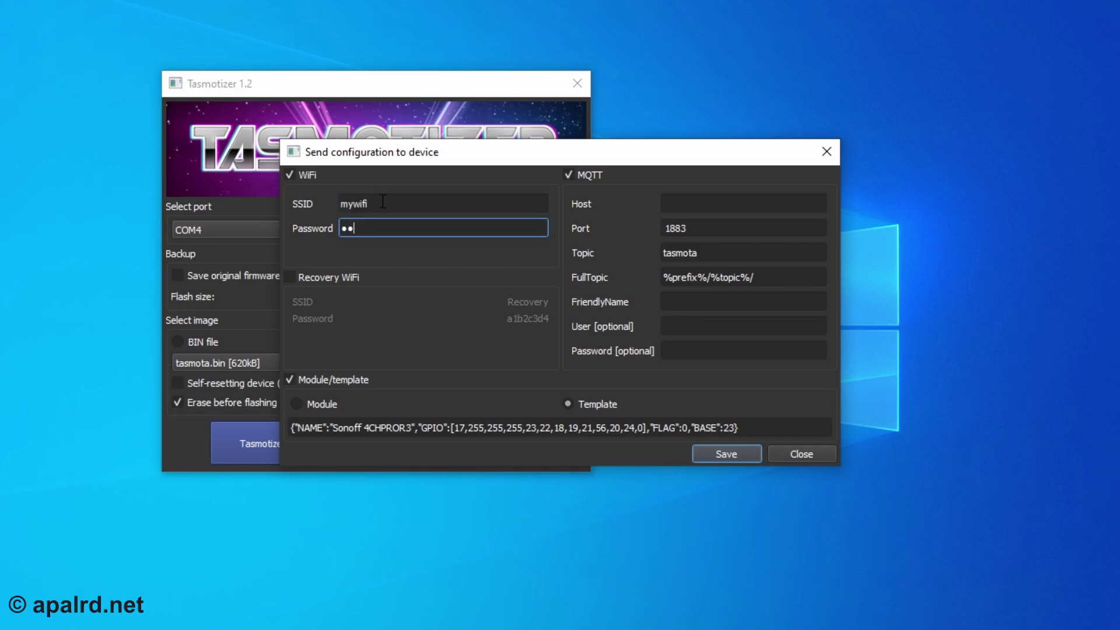
{"action": "type", "text": "***"}
{"action": "left_click", "coordinate": [702, 198]}
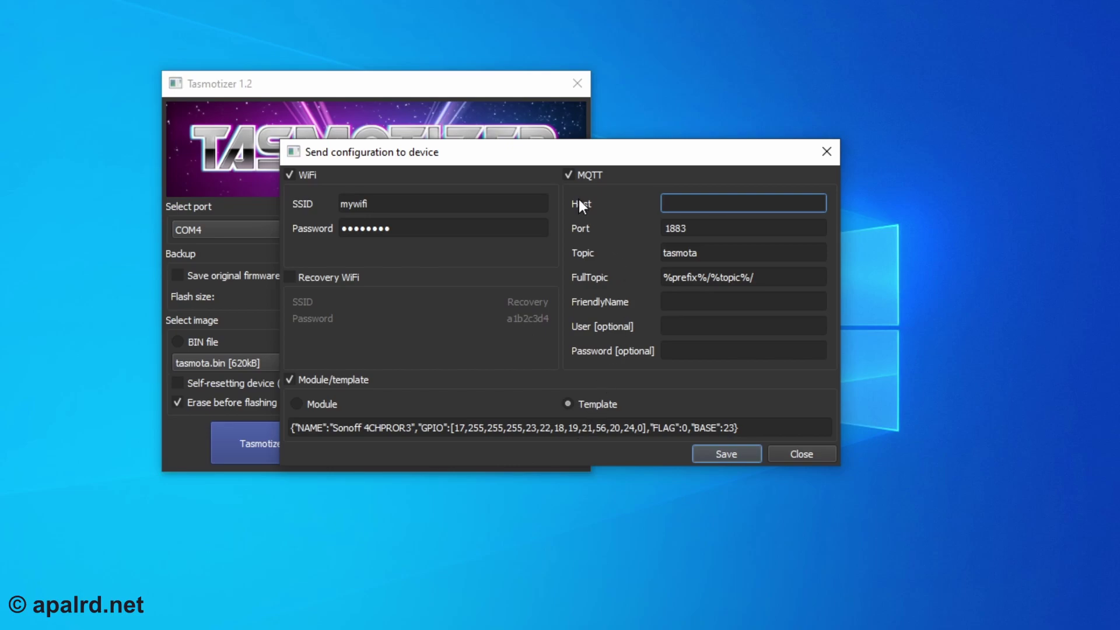
{"action": "left_click", "coordinate": [726, 453]}
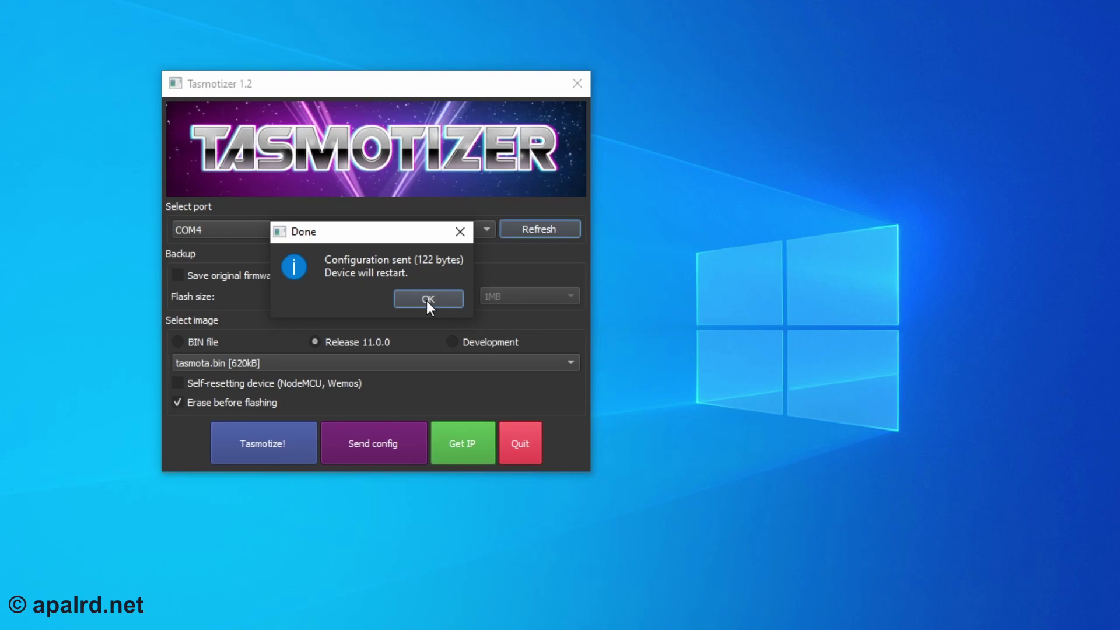
Step: Dismiss the confirmation and use Get IP to find the device's IP address
{"action": "left_click", "coordinate": [427, 299]}
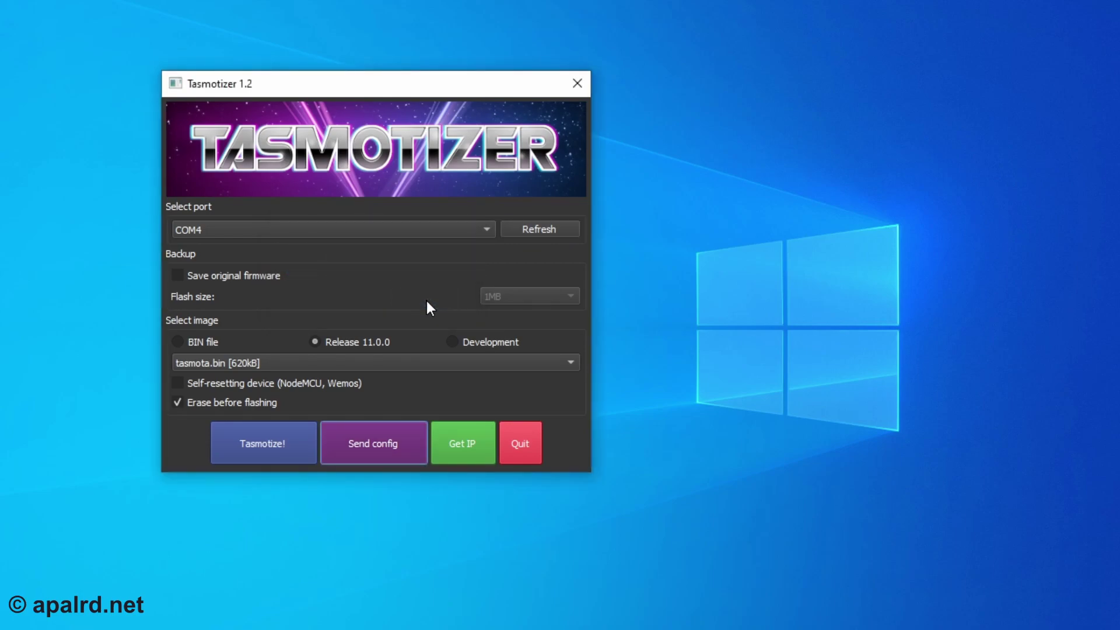
{"action": "left_click", "coordinate": [453, 439]}
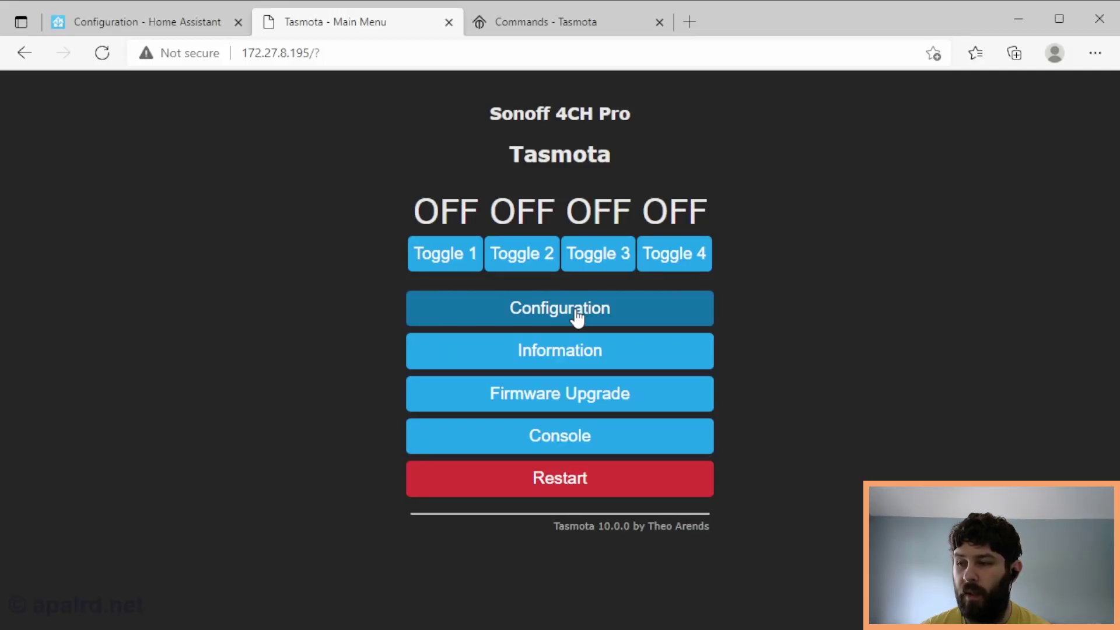
Step: In Configure Other, change the device name from Tasmota to GarageDoors
{"action": "left_click", "coordinate": [578, 318]}
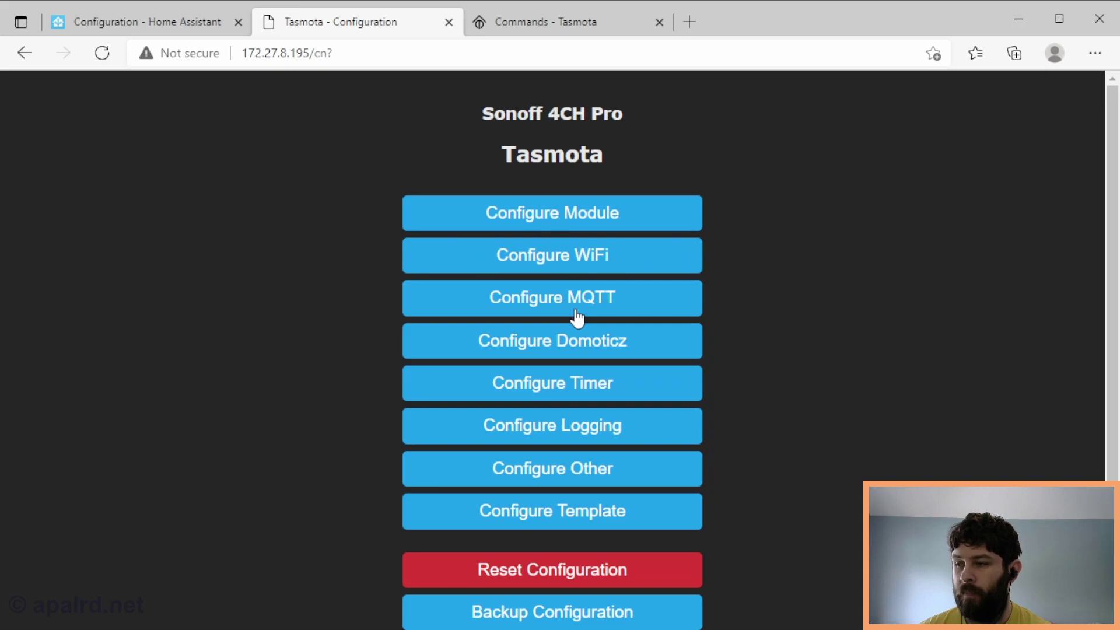
{"action": "left_click", "coordinate": [603, 487]}
{"action": "scroll", "coordinate": [616, 414], "scroll_direction": "down", "scroll_amount": 4}
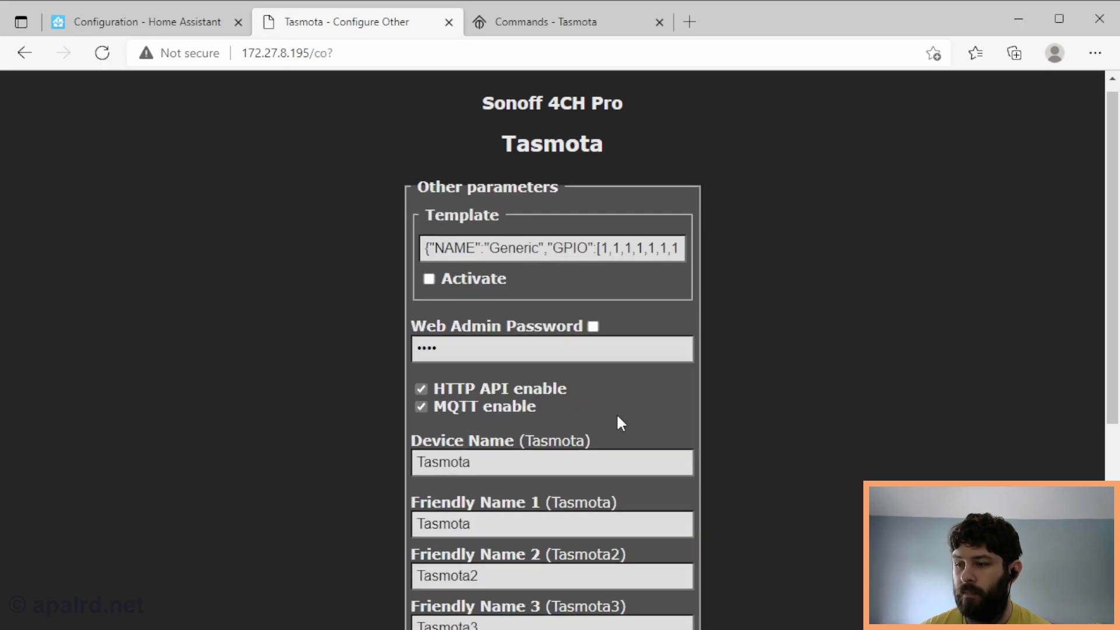
{"action": "double_click", "coordinate": [499, 222]}
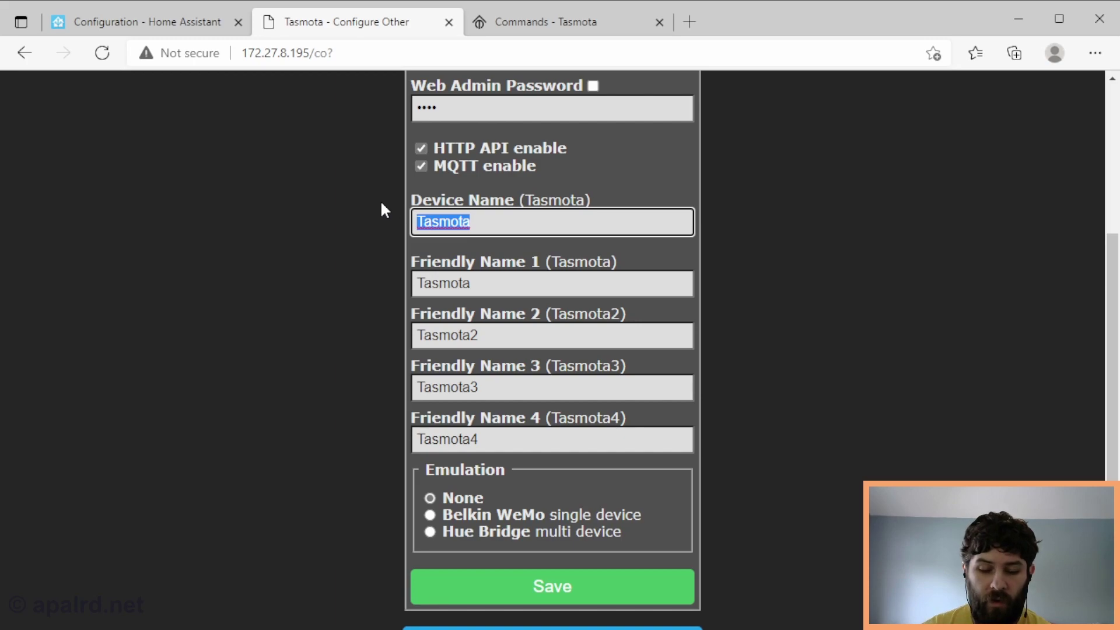
{"action": "type", "text": "GarageD"}
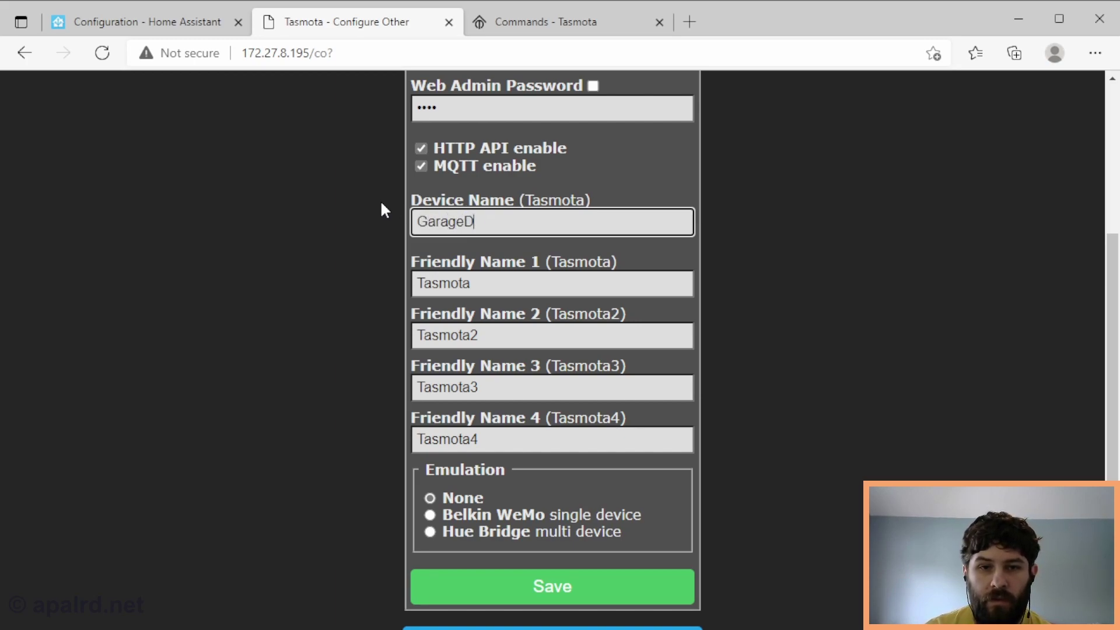
{"action": "type", "text": "oors"}
Step: Set friendly names GarageDoorSouth, GarageDoorCenter, GarageDoorNorth and Spare, then save
{"action": "key", "text": "Tab"}
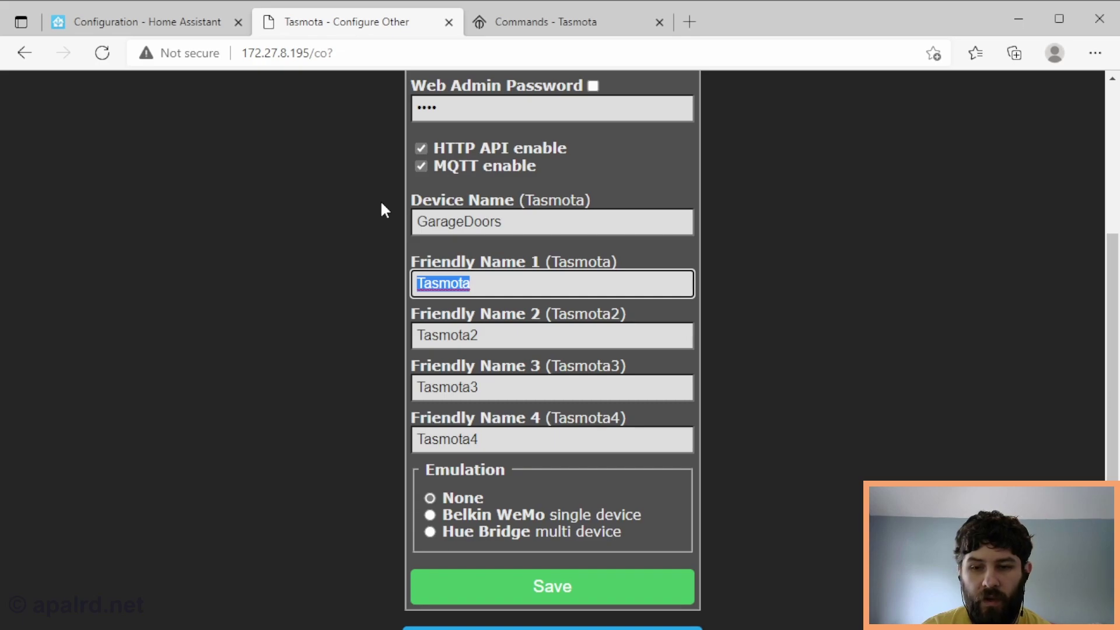
{"action": "type", "text": "GarageD"}
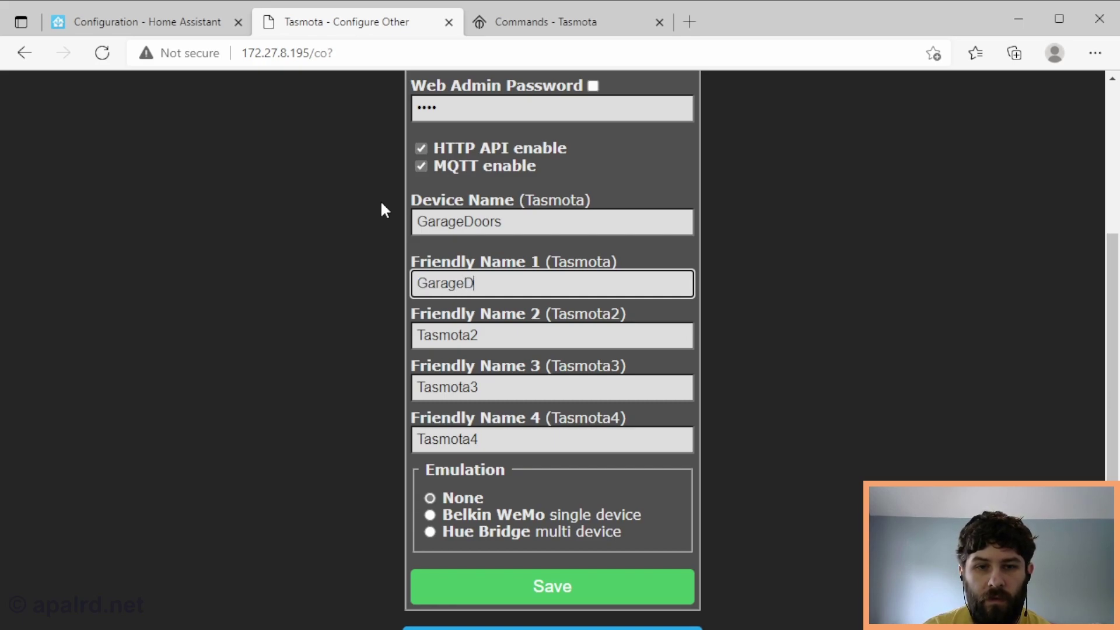
{"action": "type", "text": "oorSouth"}
{"action": "key", "text": "Tab"}
{"action": "type", "text": "Gara"}
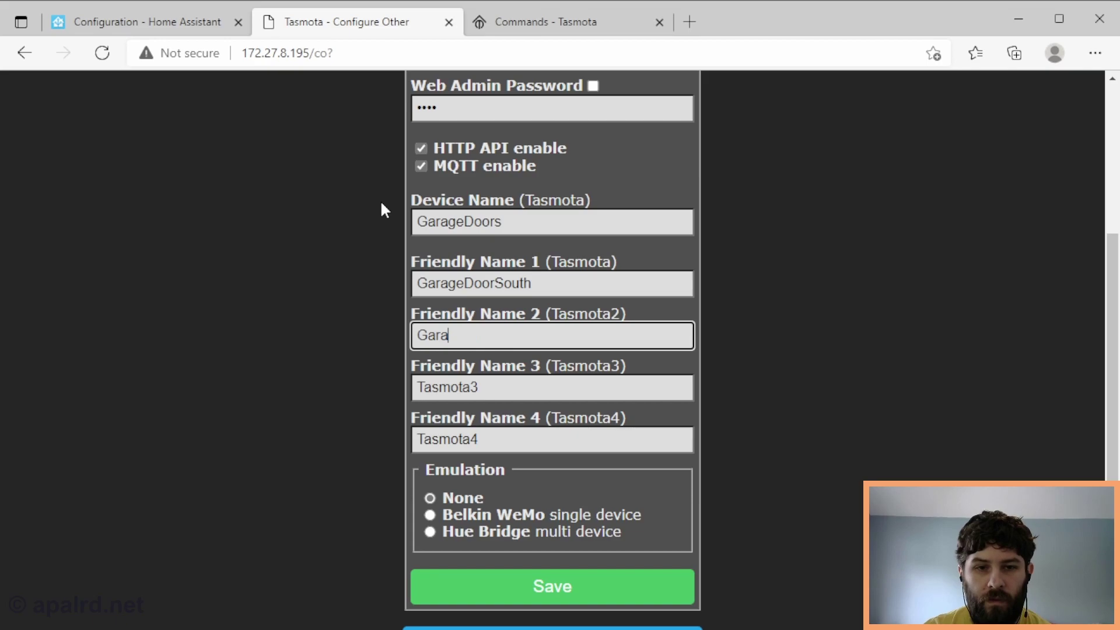
{"action": "type", "text": "geDoorCenter"}
{"action": "key", "text": "Tab"}
{"action": "type", "text": "G"}
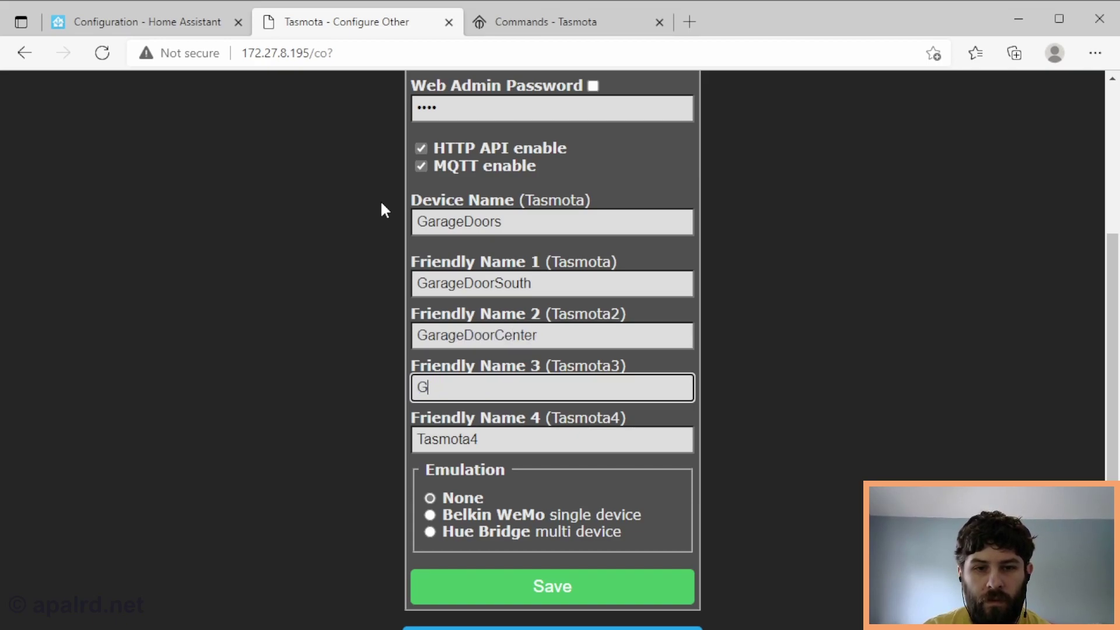
{"action": "type", "text": "arageDoorNorth"}
{"action": "key", "text": "Tab"}
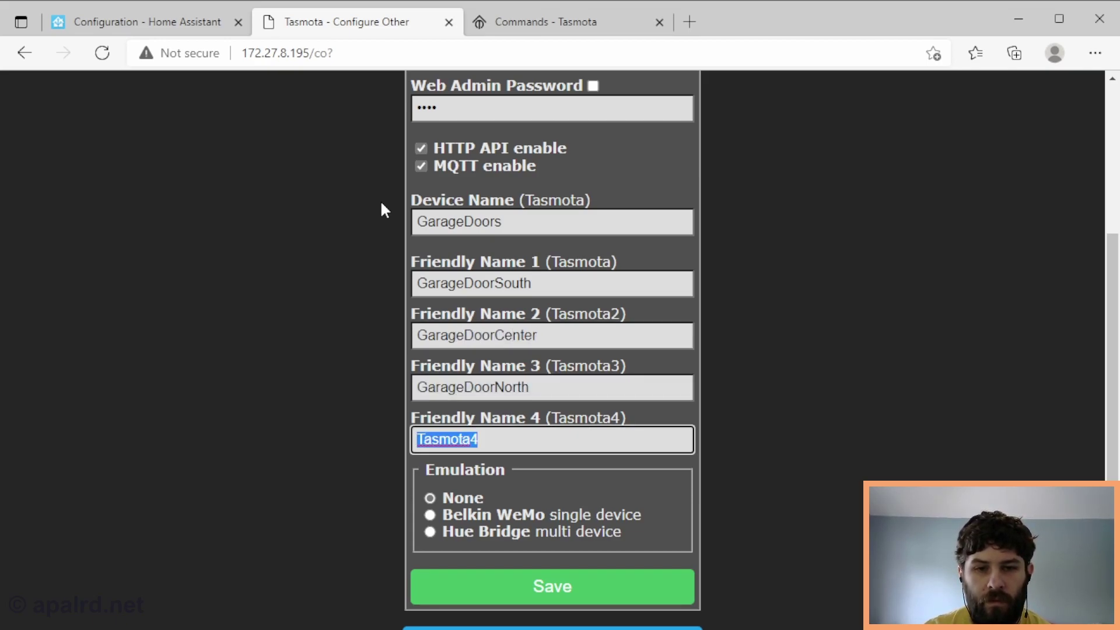
{"action": "type", "text": "Spare"}
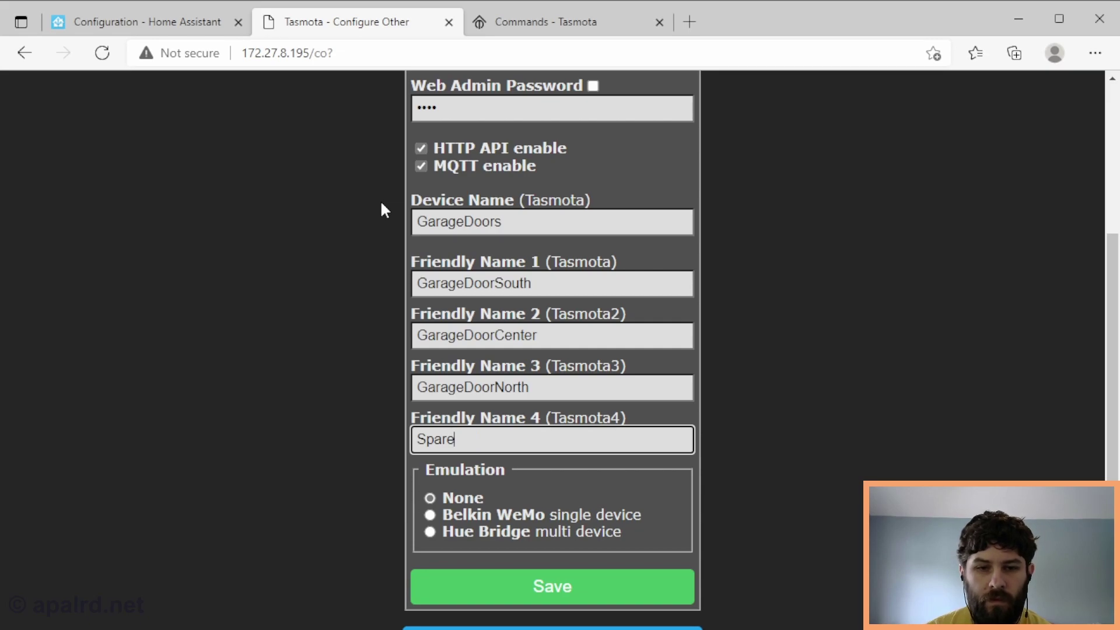
{"action": "left_click", "coordinate": [668, 585]}
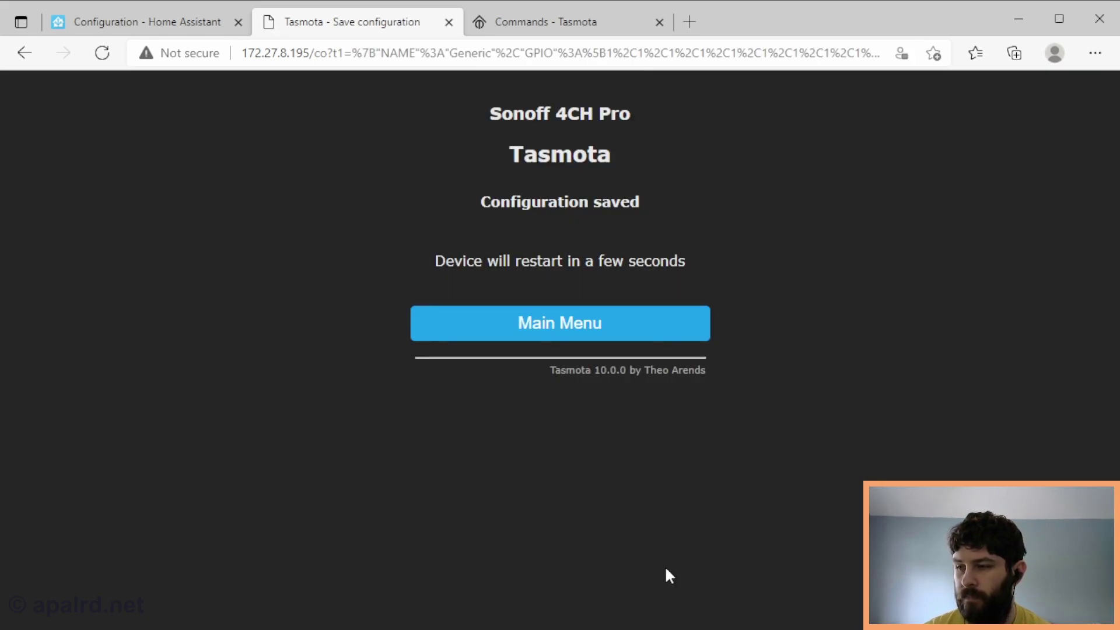
Step: Check PulseTime's 1..111 range in the Tasmota commands docs, then return to GarageDoors
{"action": "left_click", "coordinate": [530, 325]}
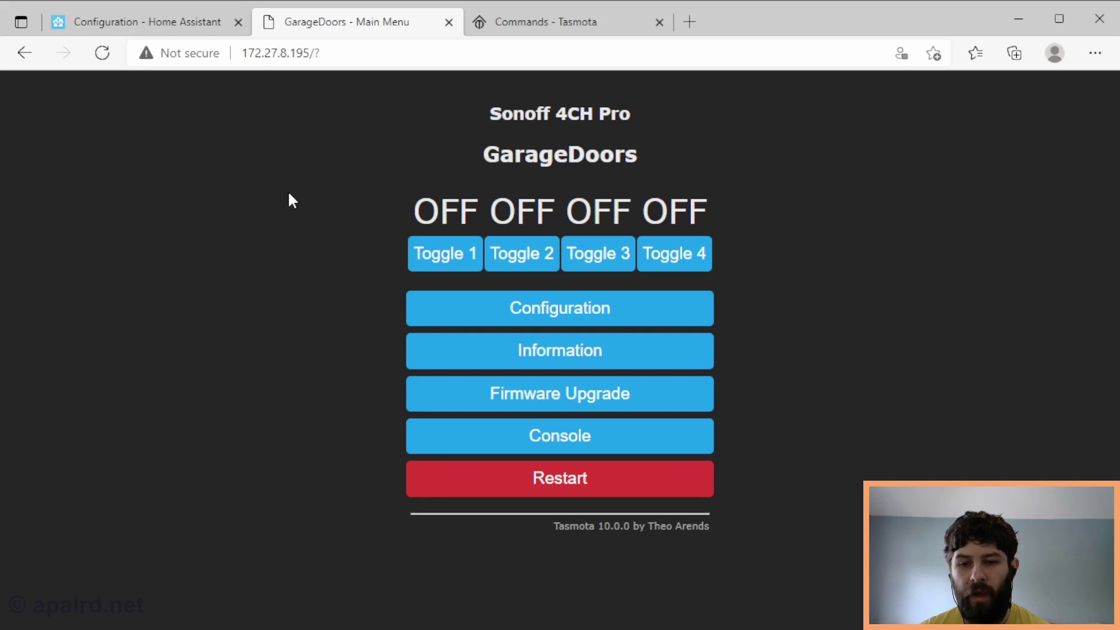
{"action": "left_click", "coordinate": [527, 35]}
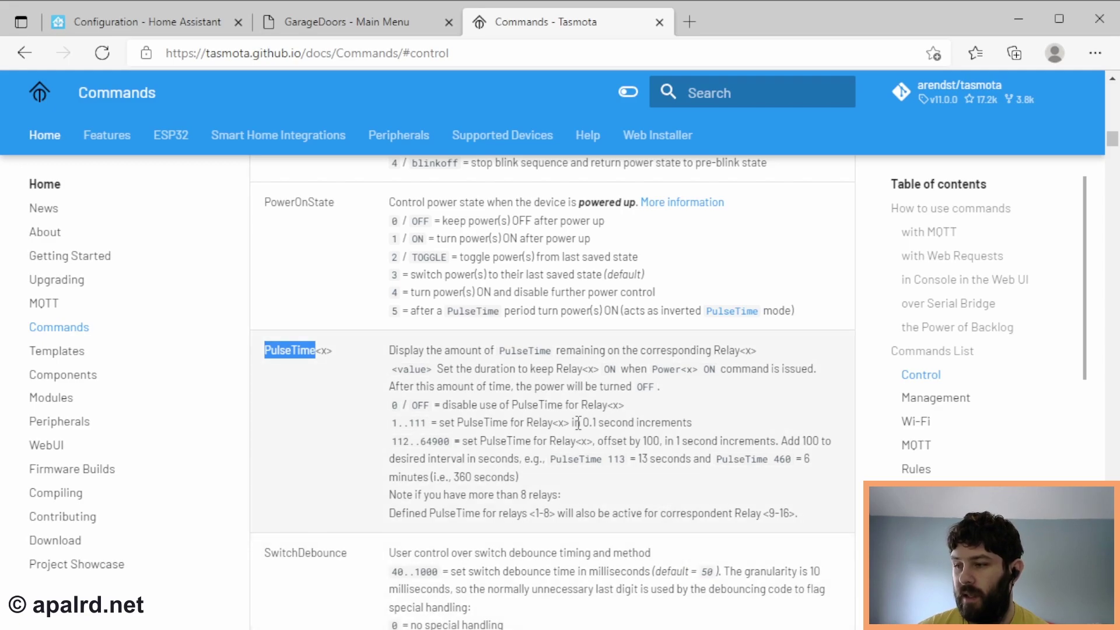
{"action": "left_click_drag", "start_coordinate": [429, 424], "coordinate": [393, 425]}
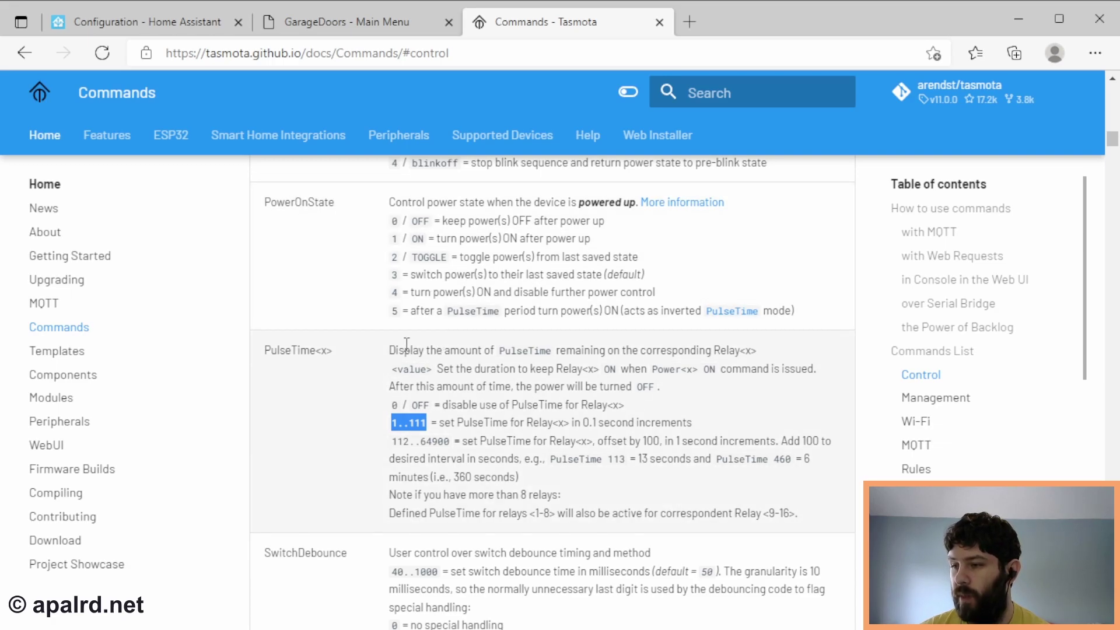
{"action": "left_click", "coordinate": [386, 23]}
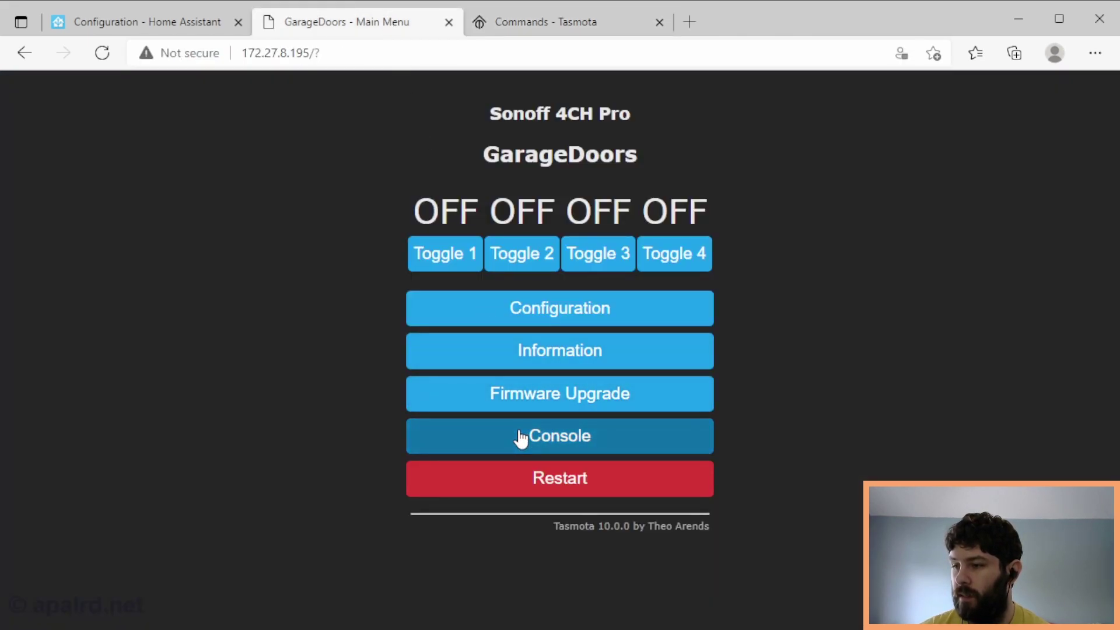
Step: Send PulseTime1 10 from the console, then toggle relay 4 on the main menu as a test
{"action": "key", "text": "F5"}
{"action": "left_click", "coordinate": [481, 436]}
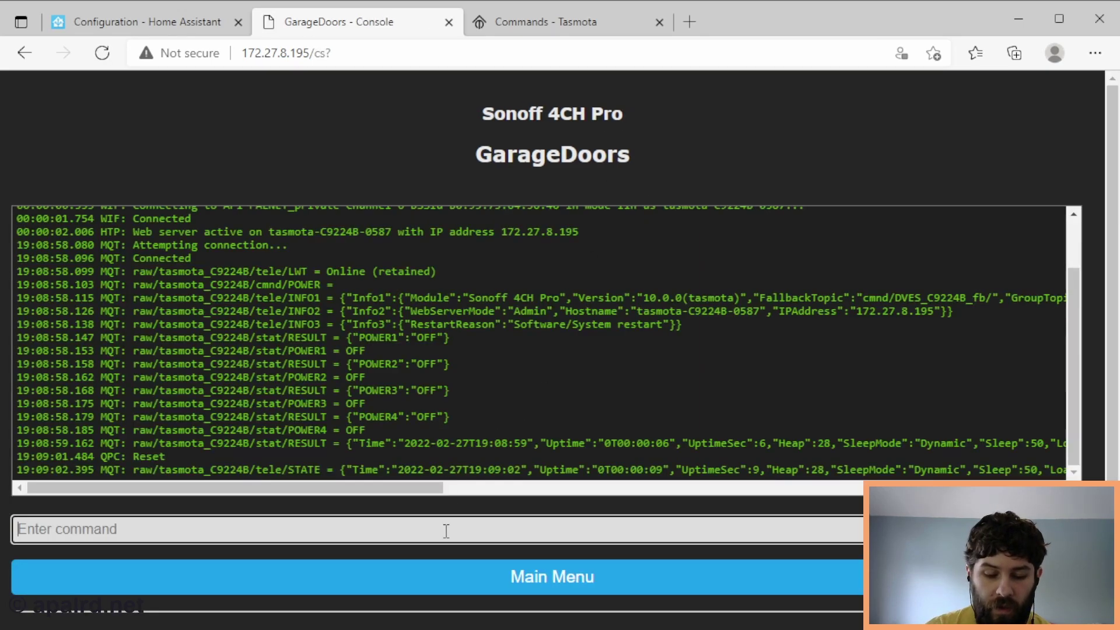
{"action": "type", "text": "PulseTime"}
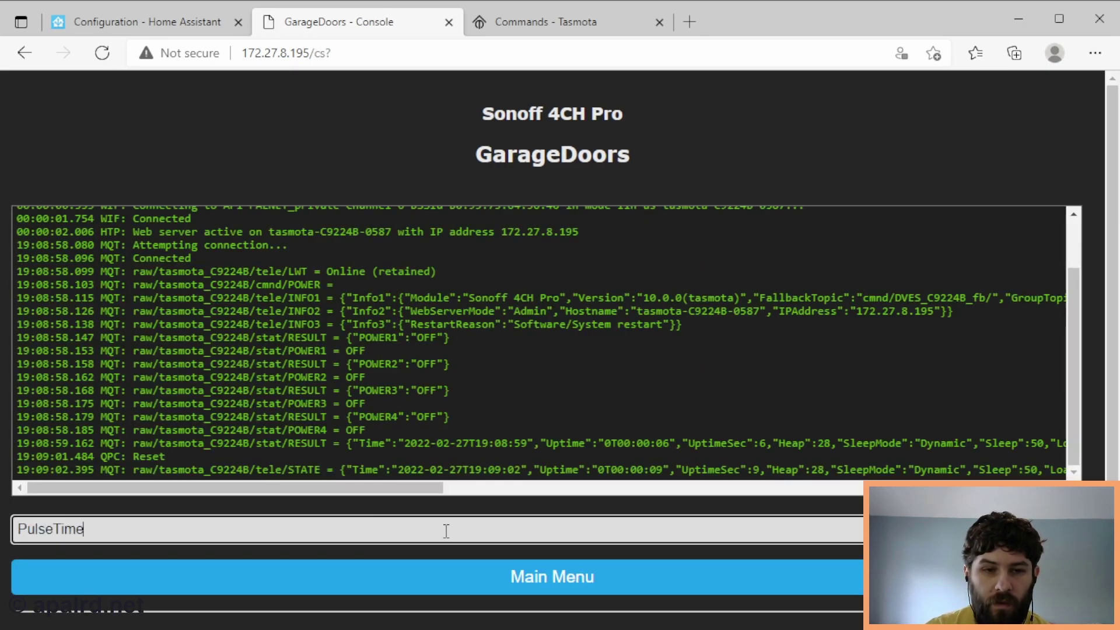
{"action": "type", "text": "1 10"}
{"action": "key", "text": "Return"}
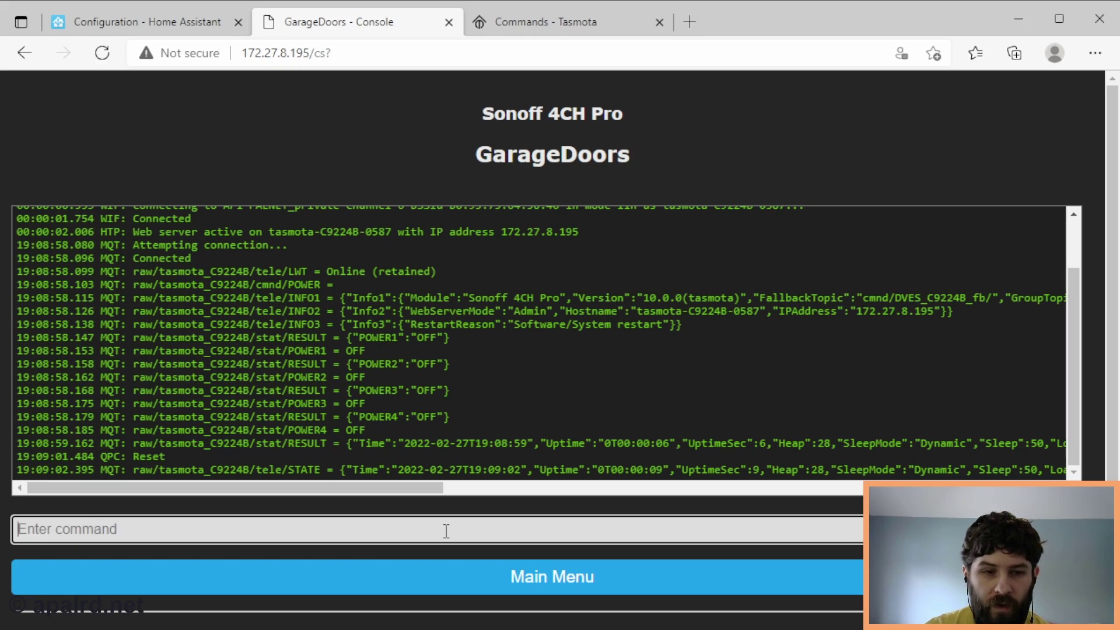
{"action": "left_click", "coordinate": [607, 579]}
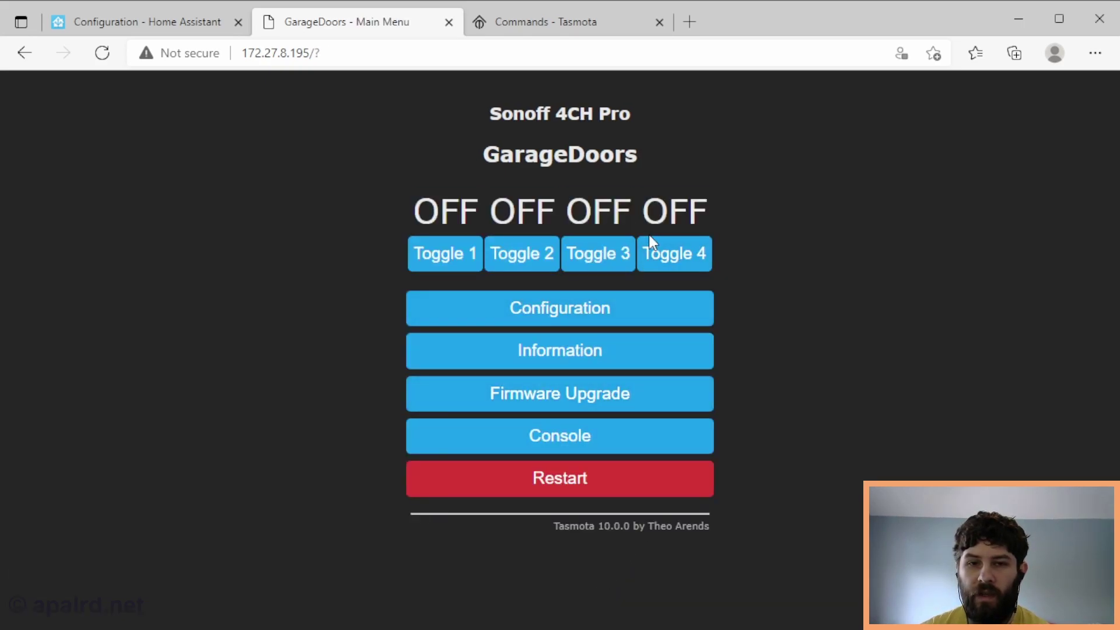
{"action": "left_click", "coordinate": [676, 266]}
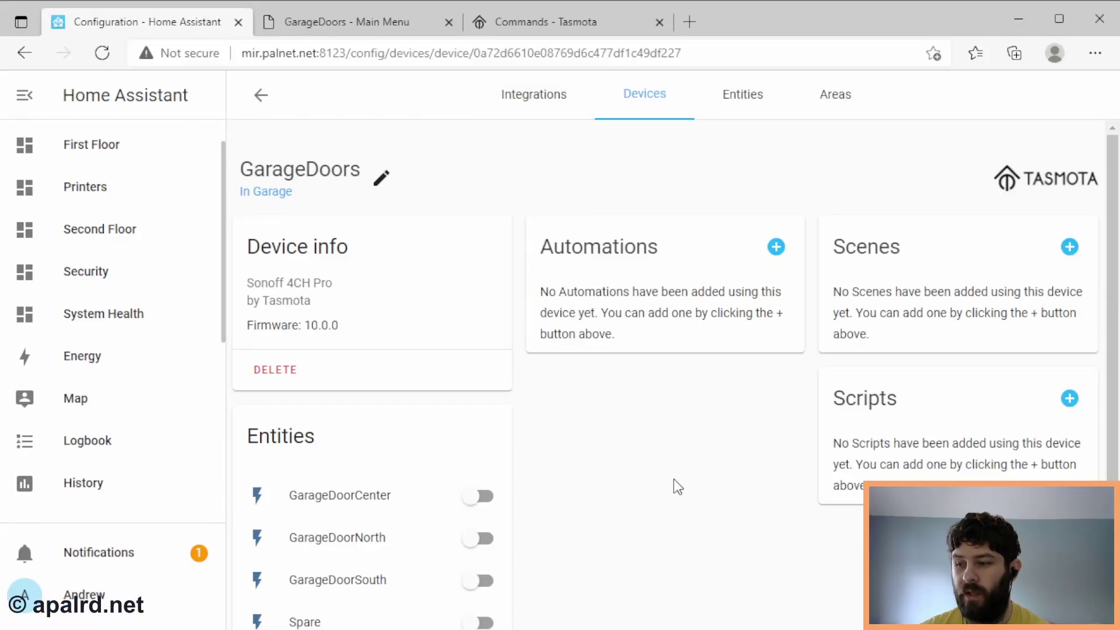
Step: Open the Spare entity's settings and change its entity ID to garage_door_opener_south
{"action": "scroll", "coordinate": [674, 478], "scroll_direction": "down", "scroll_amount": 1}
{"action": "scroll", "coordinate": [674, 478], "scroll_direction": "up", "scroll_amount": 1}
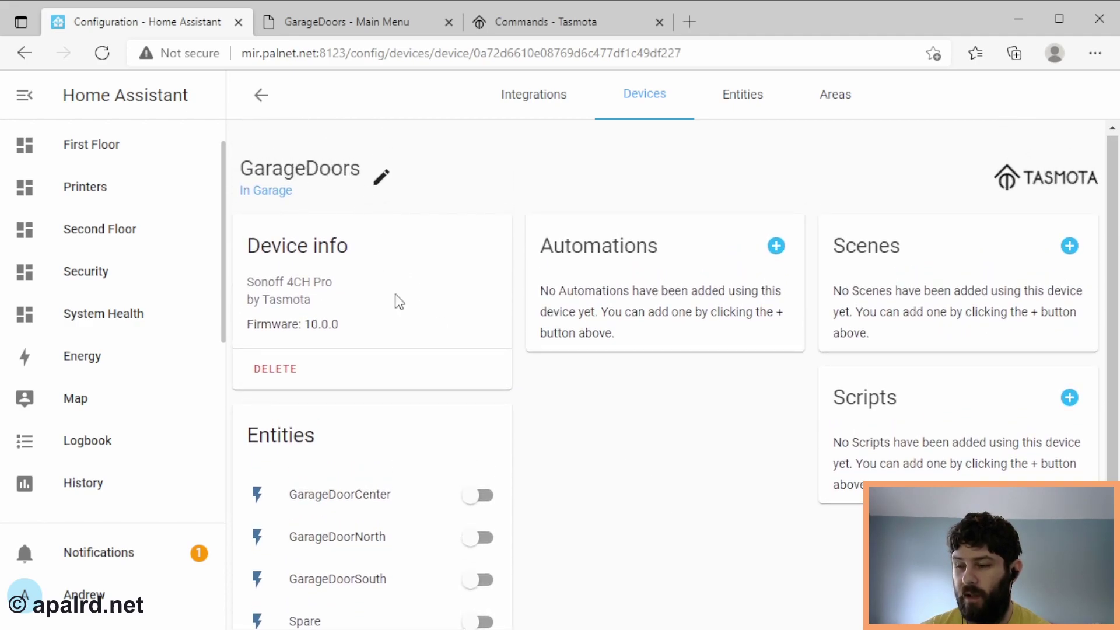
{"action": "scroll", "coordinate": [547, 439], "scroll_direction": "down", "scroll_amount": 2}
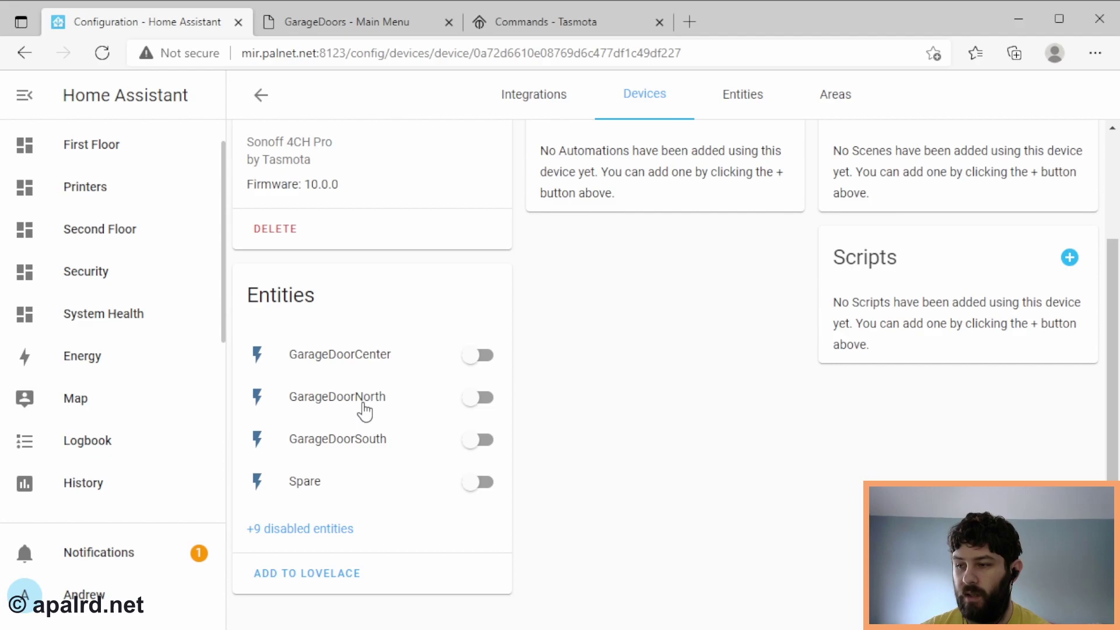
{"action": "left_click", "coordinate": [325, 491]}
{"action": "left_click", "coordinate": [412, 271]}
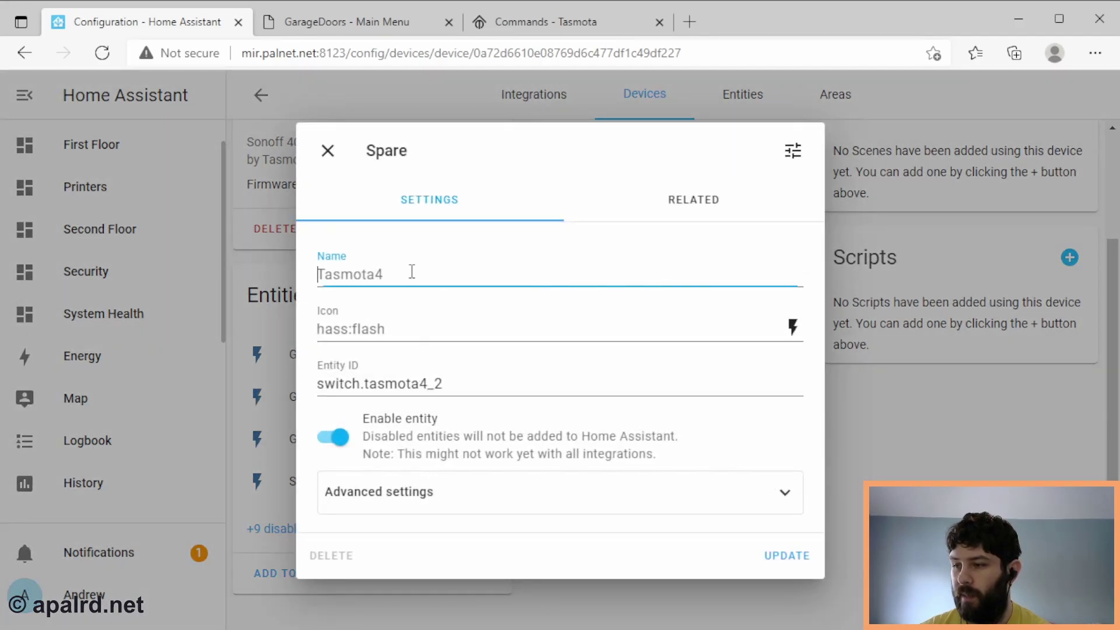
{"action": "double_click", "coordinate": [390, 384]}
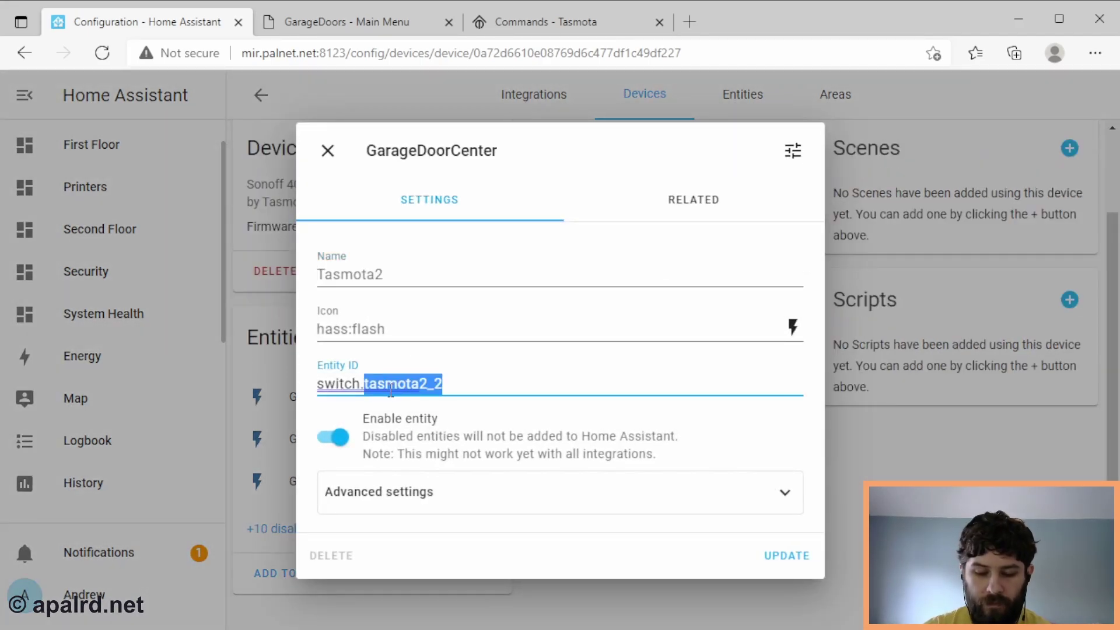
{"action": "type", "text": "Garag"}
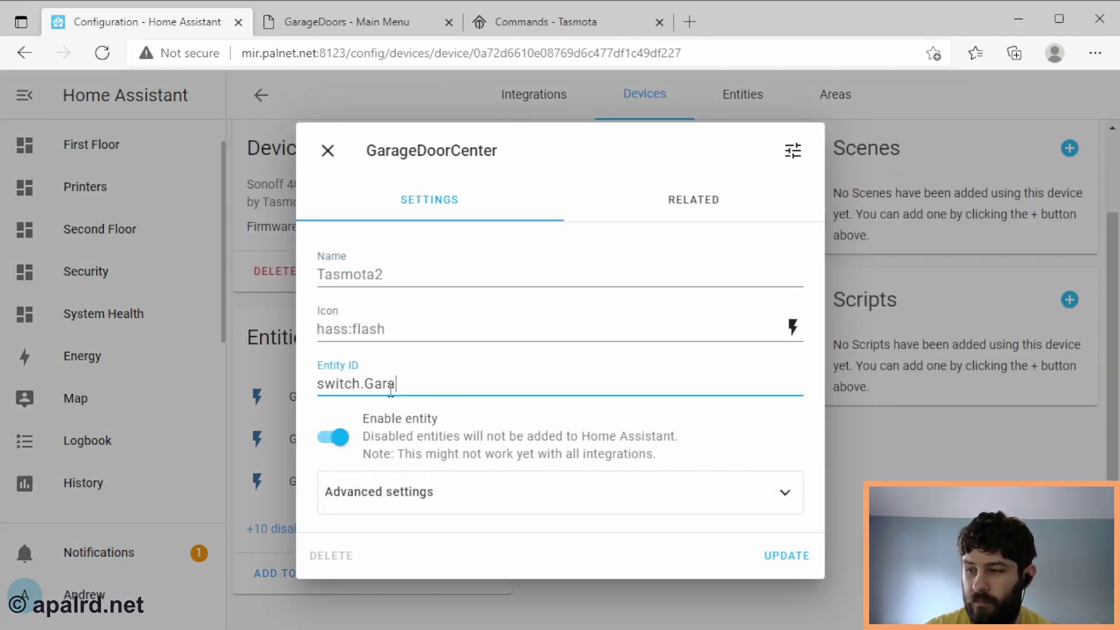
{"action": "key", "text": "BackSpace"}
{"action": "key", "text": "BackSpace"}
{"action": "key", "text": "BackSpace"}
{"action": "key", "text": "BackSpace"}
{"action": "key", "text": "BackSpace"}
{"action": "type", "text": "garage_door_"}
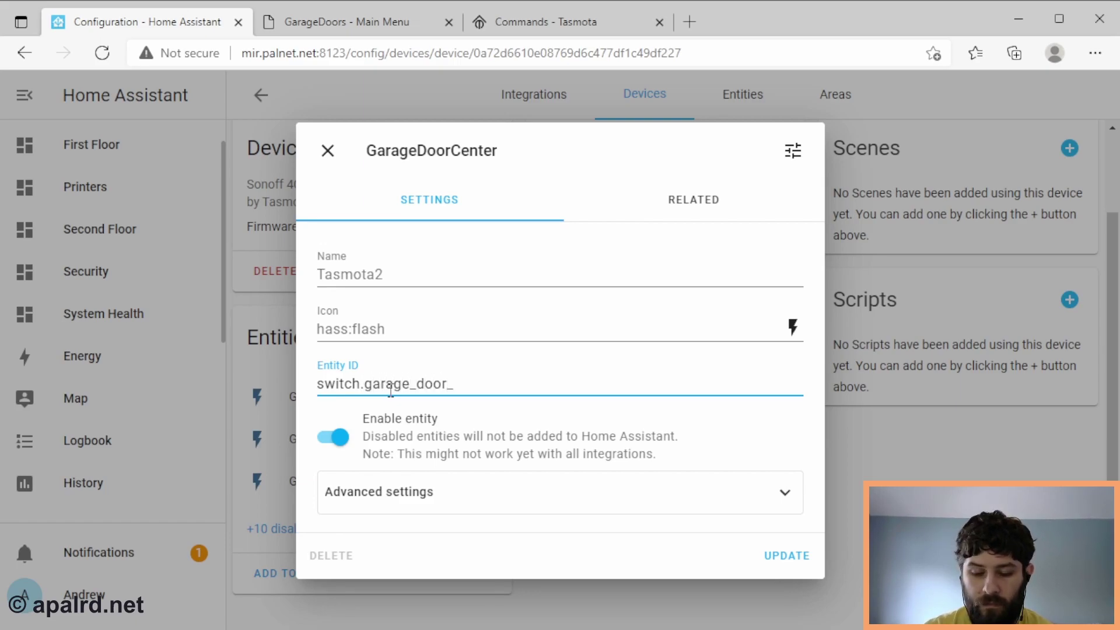
{"action": "type", "text": "opener_south"}
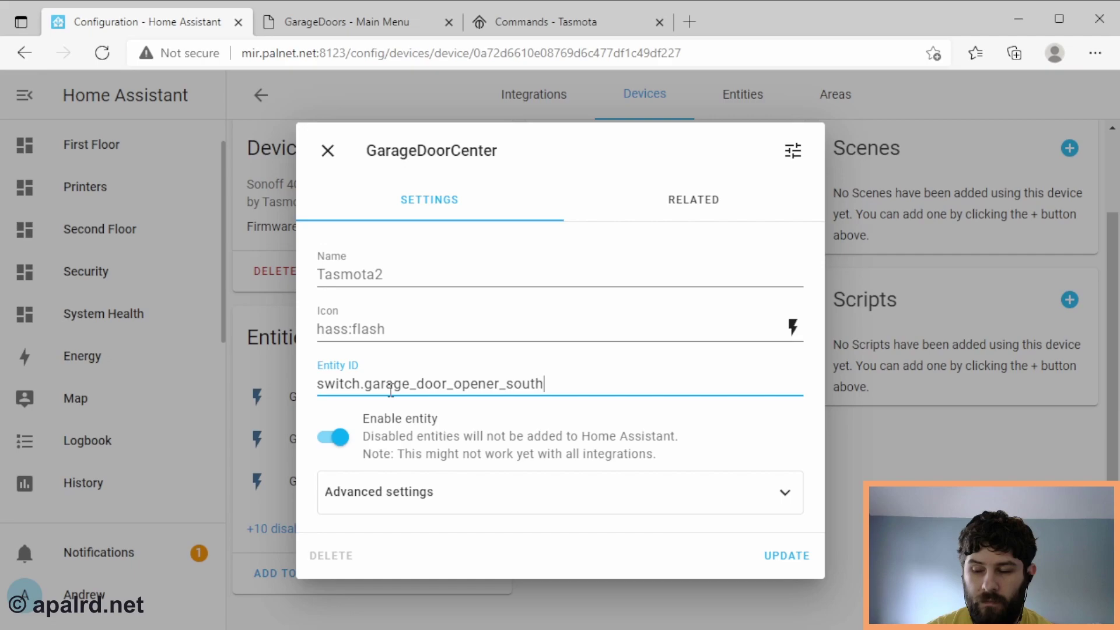
Step: Rename the entity Garage Door Opener Center with entity ID garage_door_opener_center and update it
{"action": "left_click", "coordinate": [425, 273]}
{"action": "key", "text": "ctrl+a"}
{"action": "type", "text": "Gar"}
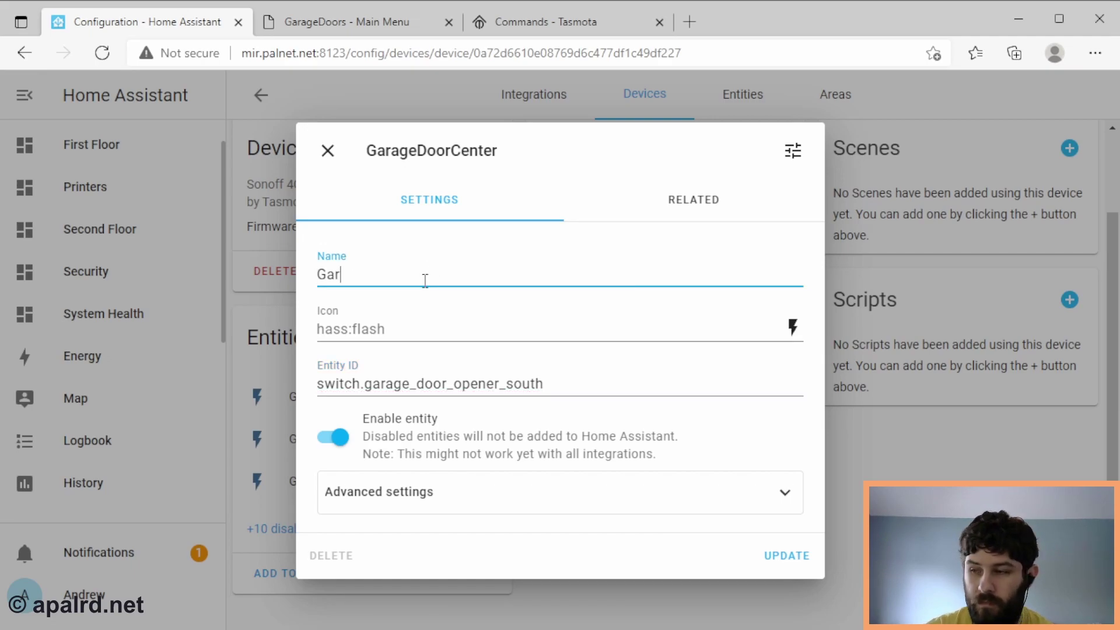
{"action": "type", "text": "age Door Opener "}
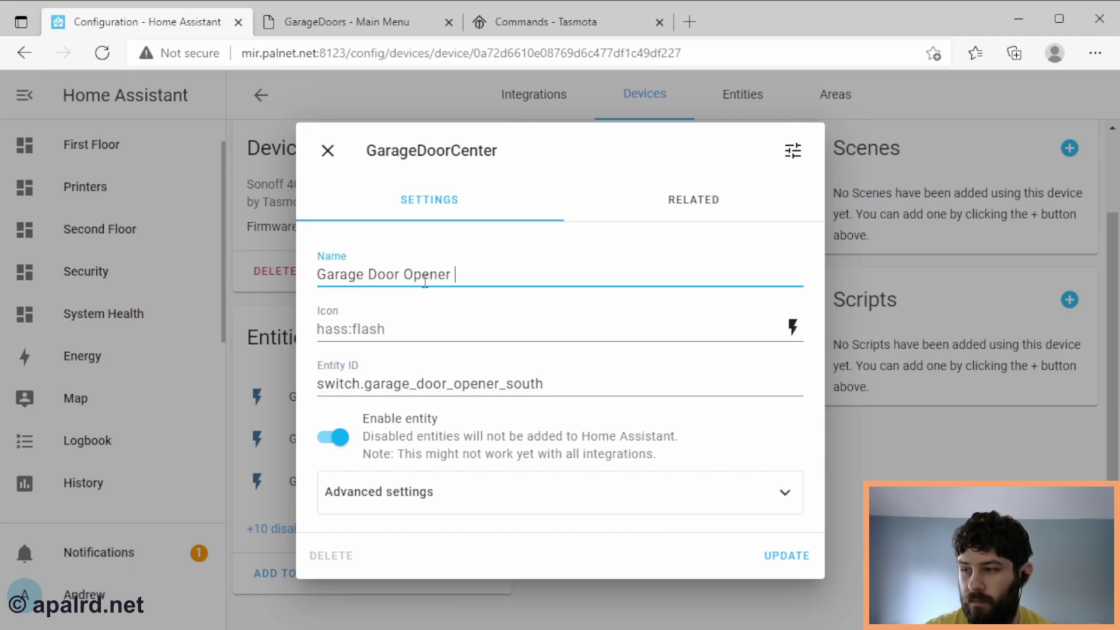
{"action": "type", "text": "Center"}
{"action": "left_click_drag", "start_coordinate": [507, 383], "coordinate": [550, 382]}
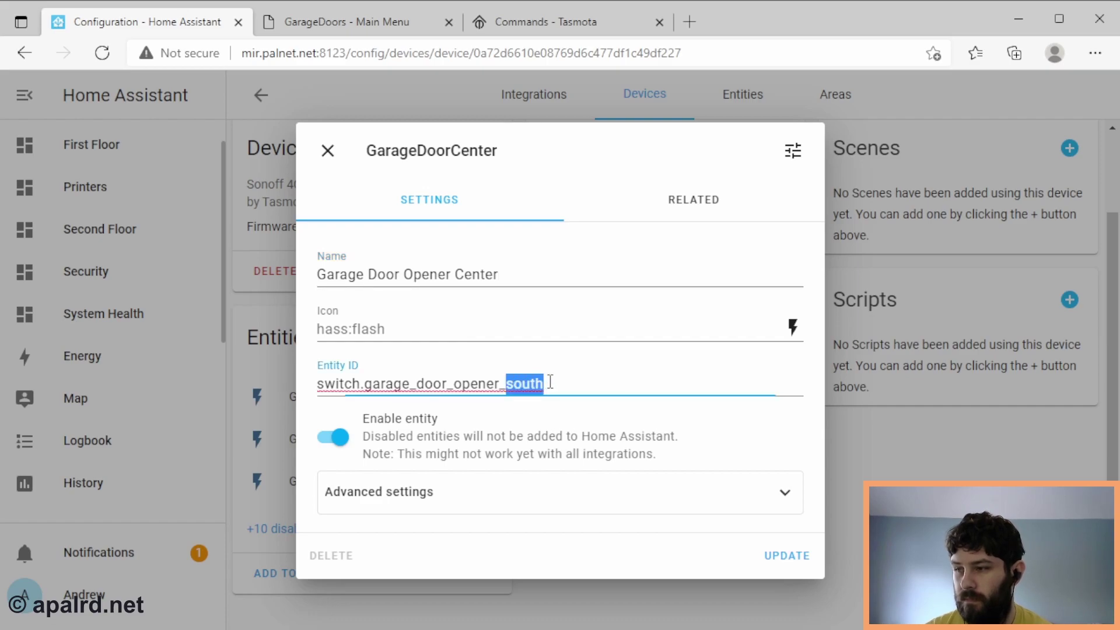
{"action": "type", "text": "center"}
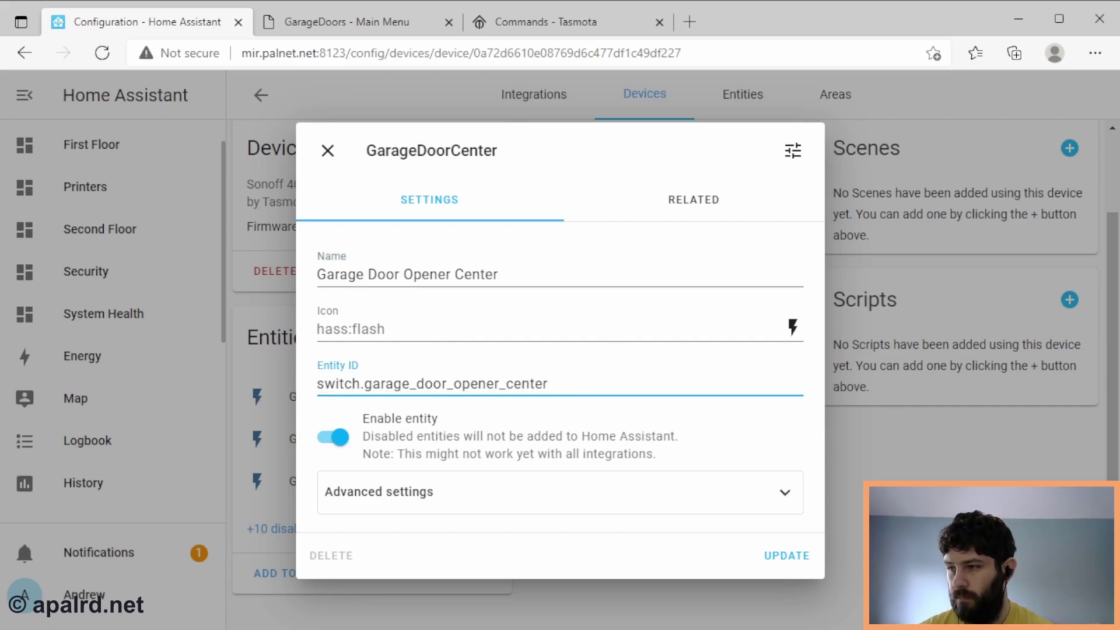
{"action": "left_click", "coordinate": [772, 556]}
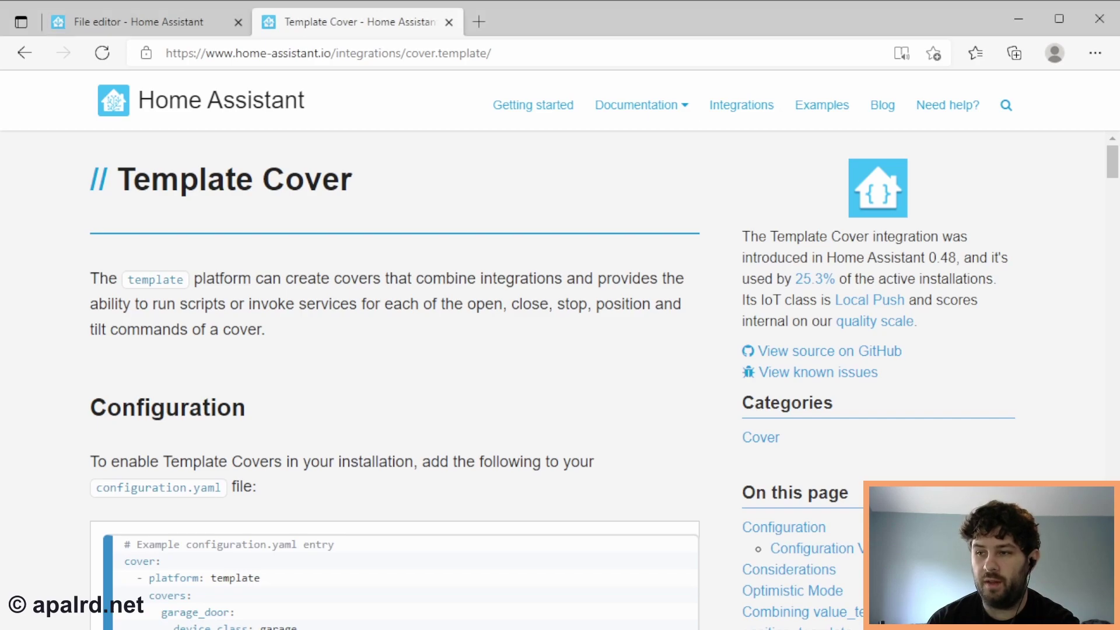
Step: Scroll the Template Cover docs to the garage door YAML example and highlight its state condition
{"action": "left_click_drag", "start_coordinate": [117, 179], "coordinate": [360, 185]}
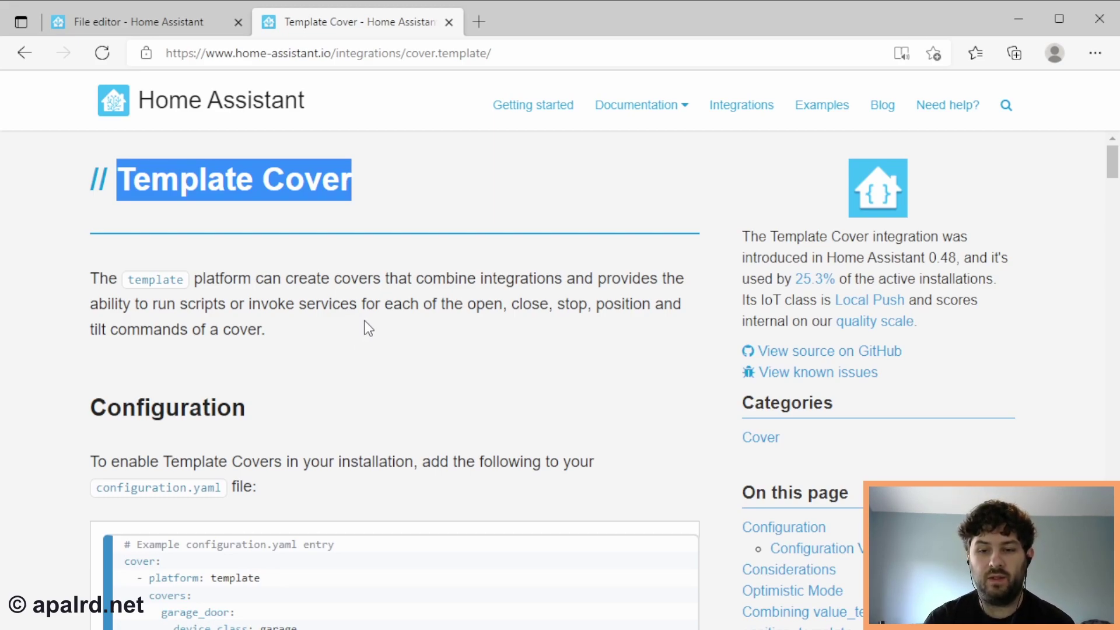
{"action": "scroll", "coordinate": [408, 370], "scroll_direction": "down", "scroll_amount": 15}
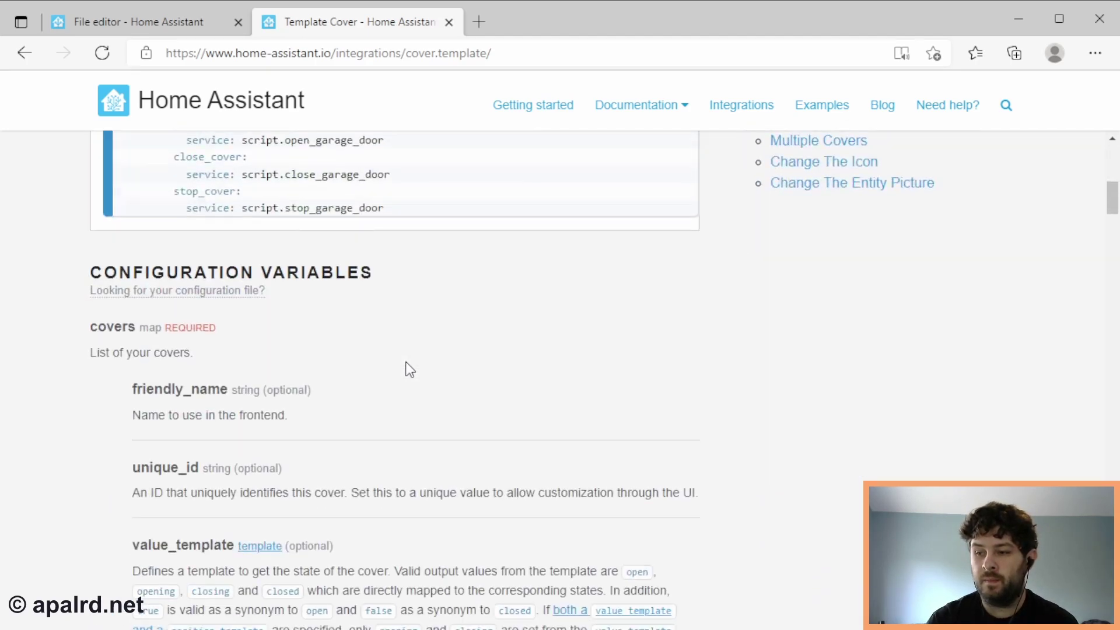
{"action": "scroll", "coordinate": [409, 370], "scroll_direction": "down", "scroll_amount": 12}
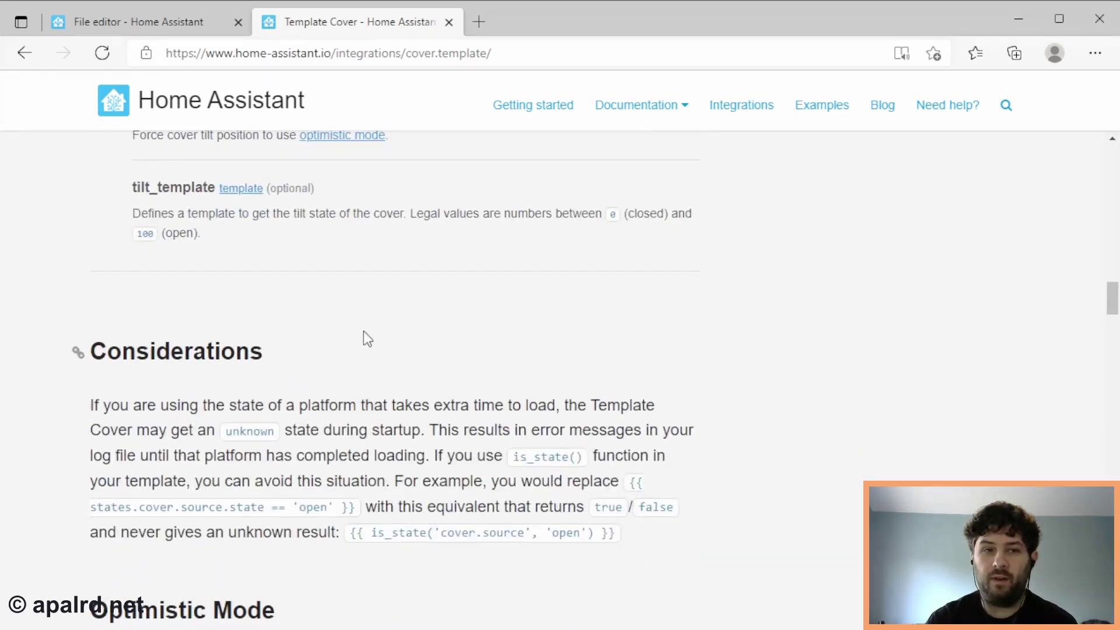
{"action": "scroll", "coordinate": [387, 498], "scroll_direction": "down", "scroll_amount": 15}
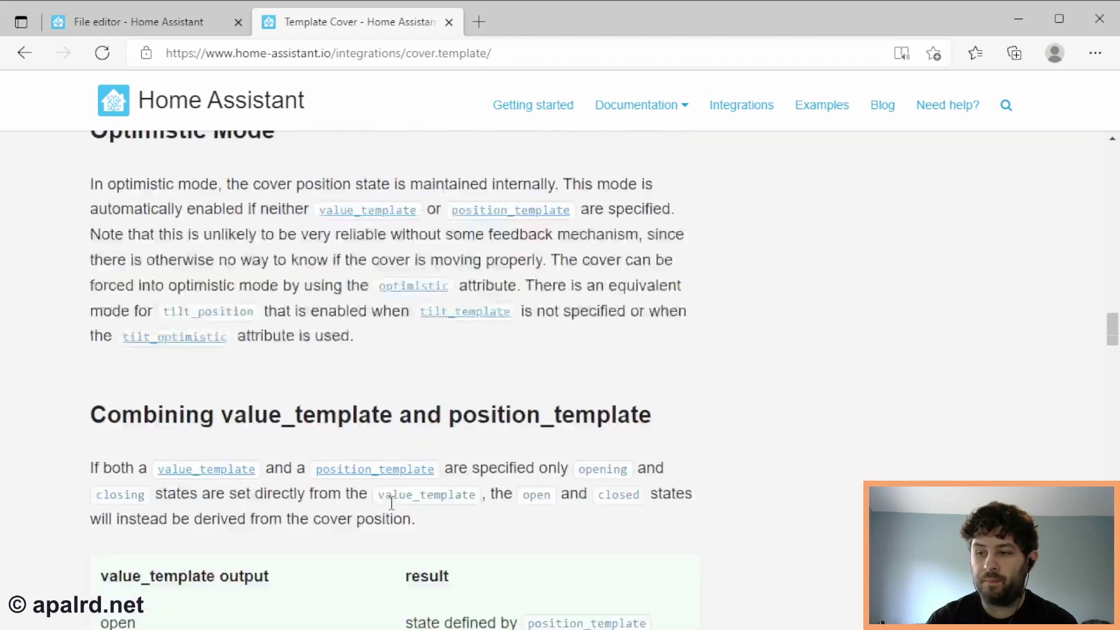
{"action": "scroll", "coordinate": [392, 502], "scroll_direction": "up", "scroll_amount": 2}
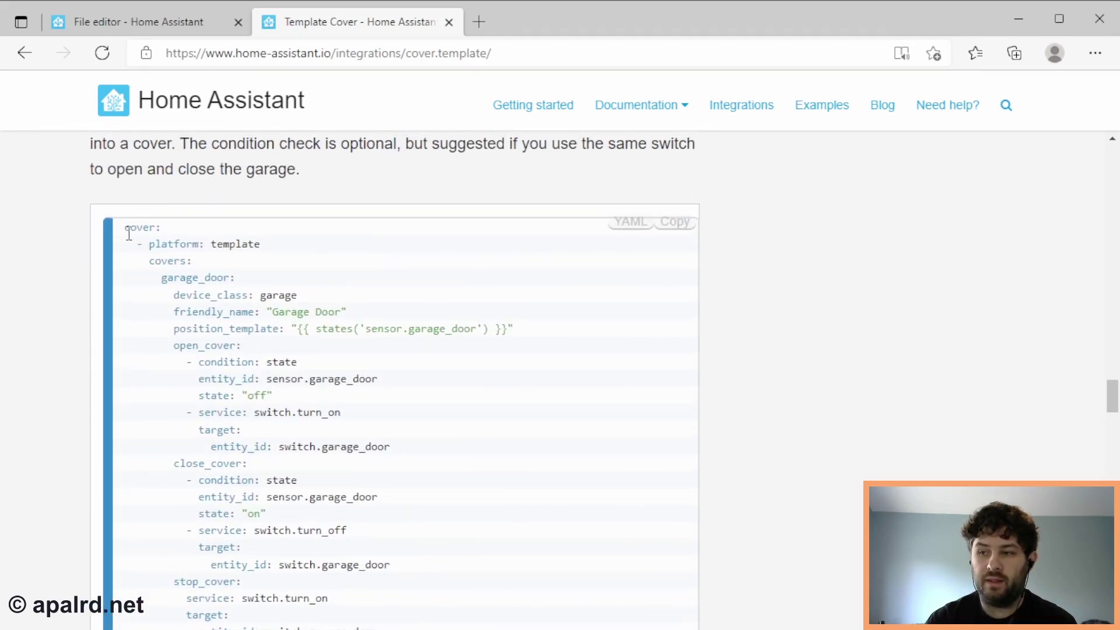
{"action": "left_click_drag", "start_coordinate": [128, 234], "coordinate": [394, 531]}
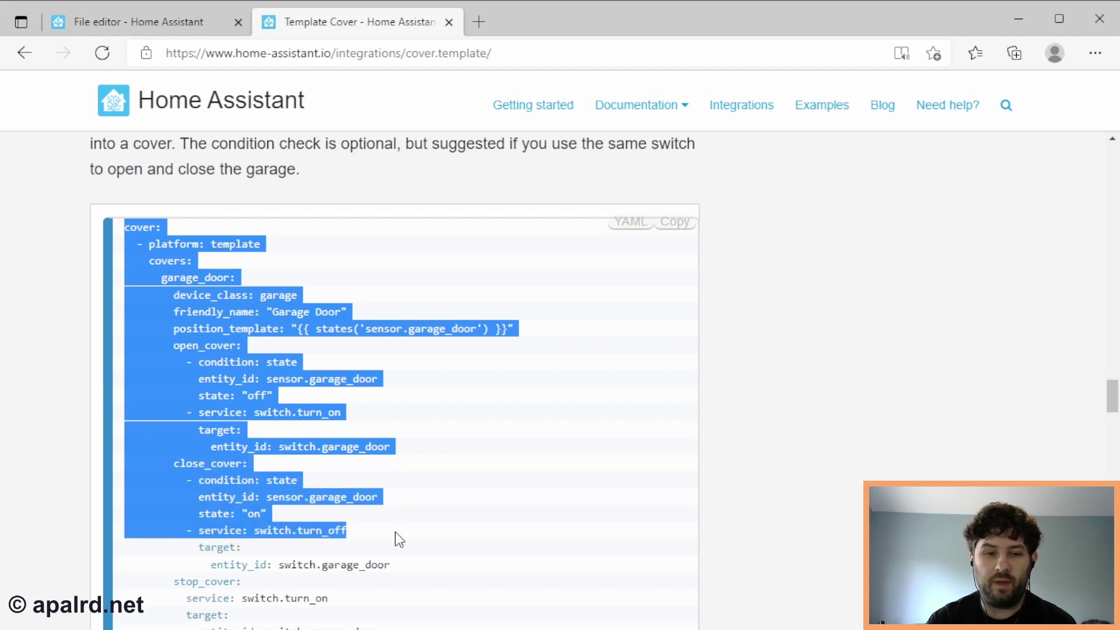
{"action": "left_click", "coordinate": [440, 493]}
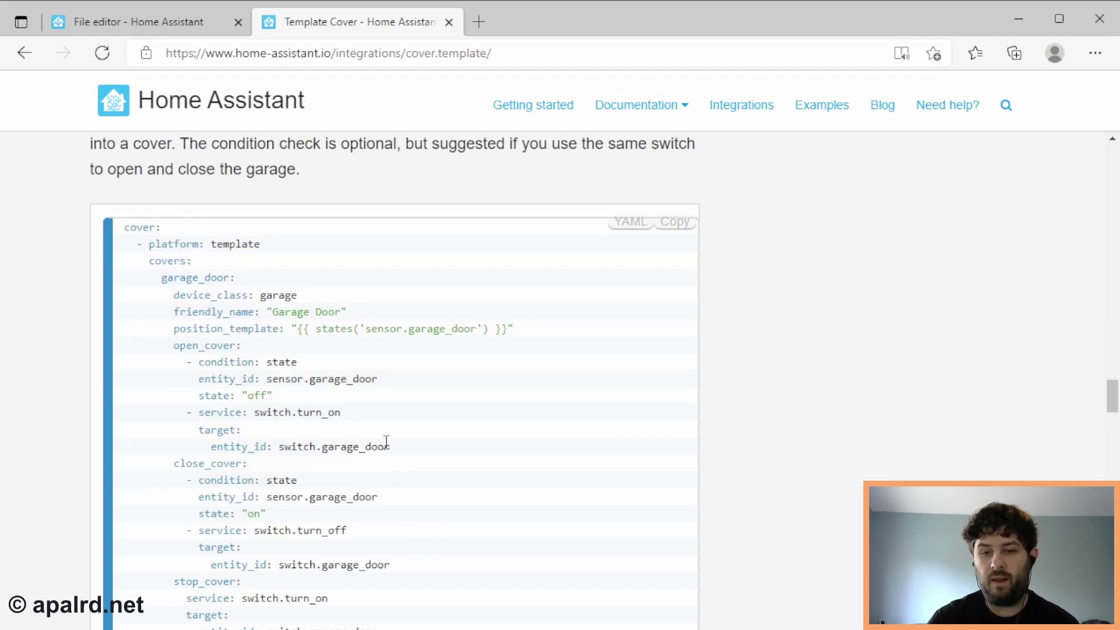
{"action": "scroll", "coordinate": [359, 454], "scroll_direction": "down", "scroll_amount": 3}
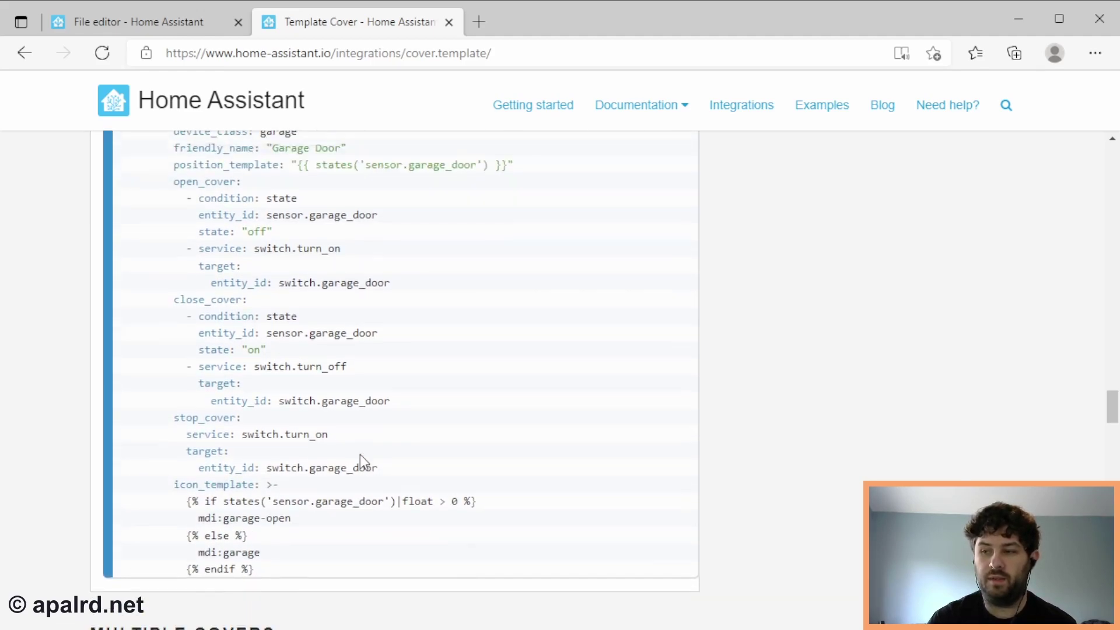
{"action": "scroll", "coordinate": [359, 454], "scroll_direction": "up", "scroll_amount": 2}
{"action": "left_click_drag", "start_coordinate": [266, 302], "coordinate": [303, 284]}
Step: In the documentation example, highlight the position_template sensor and the close_cover switch service
{"action": "left_click", "coordinate": [293, 327]}
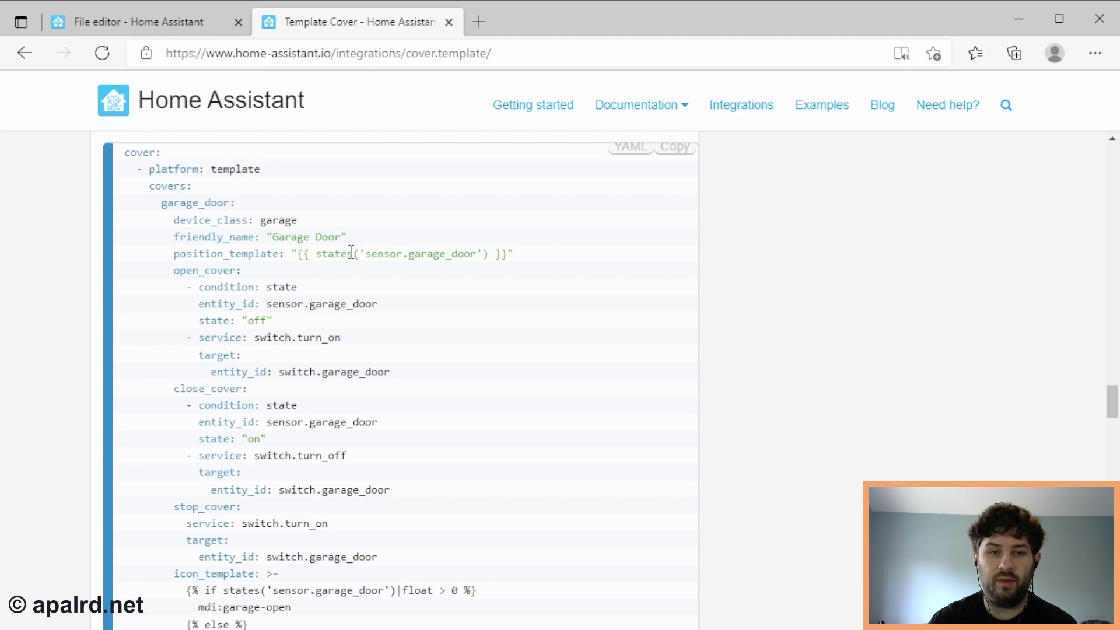
{"action": "left_click_drag", "start_coordinate": [365, 256], "coordinate": [403, 264]}
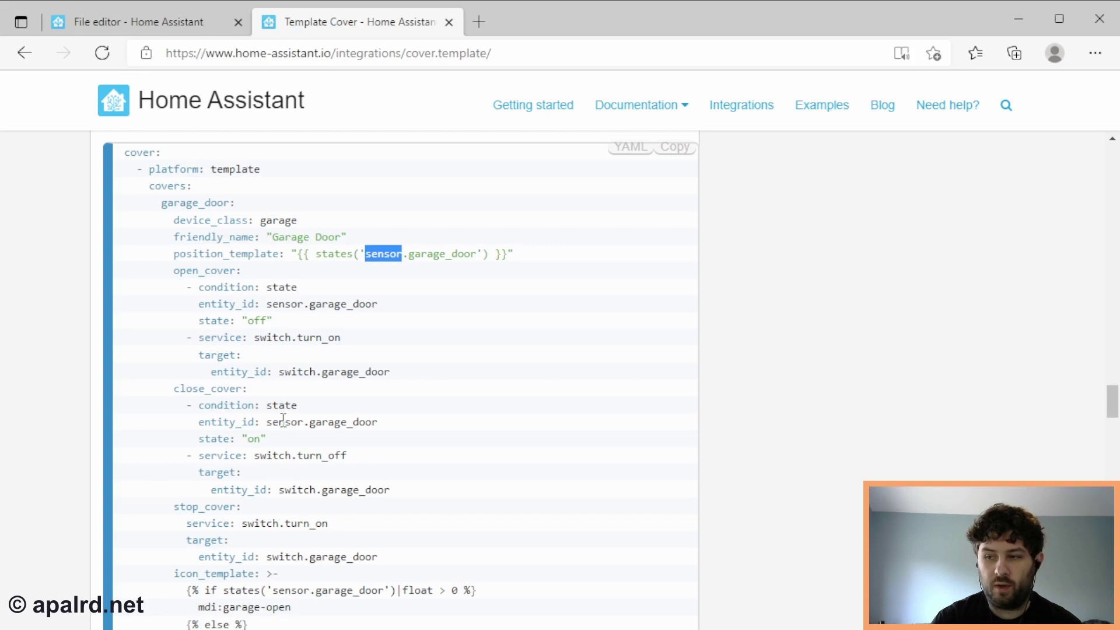
{"action": "left_click_drag", "start_coordinate": [255, 455], "coordinate": [321, 456]}
{"action": "left_click_drag", "start_coordinate": [170, 270], "coordinate": [199, 289]}
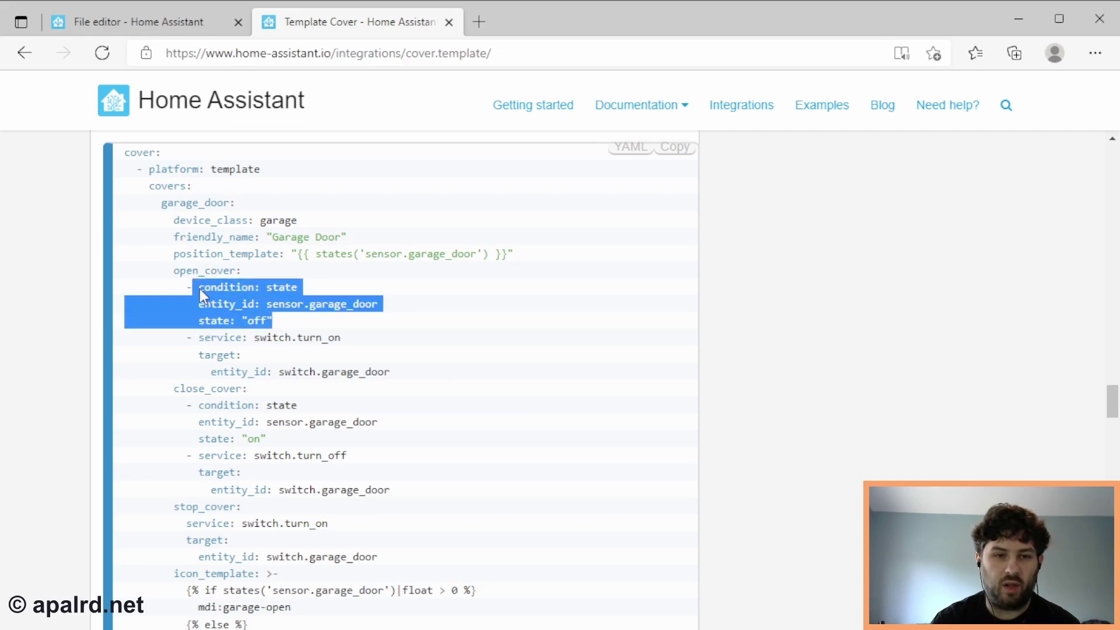
Step: Trace switch.turn_on under open_cover and switch.turn_off under close_cover, then return to covers.yaml
{"action": "left_click", "coordinate": [257, 321]}
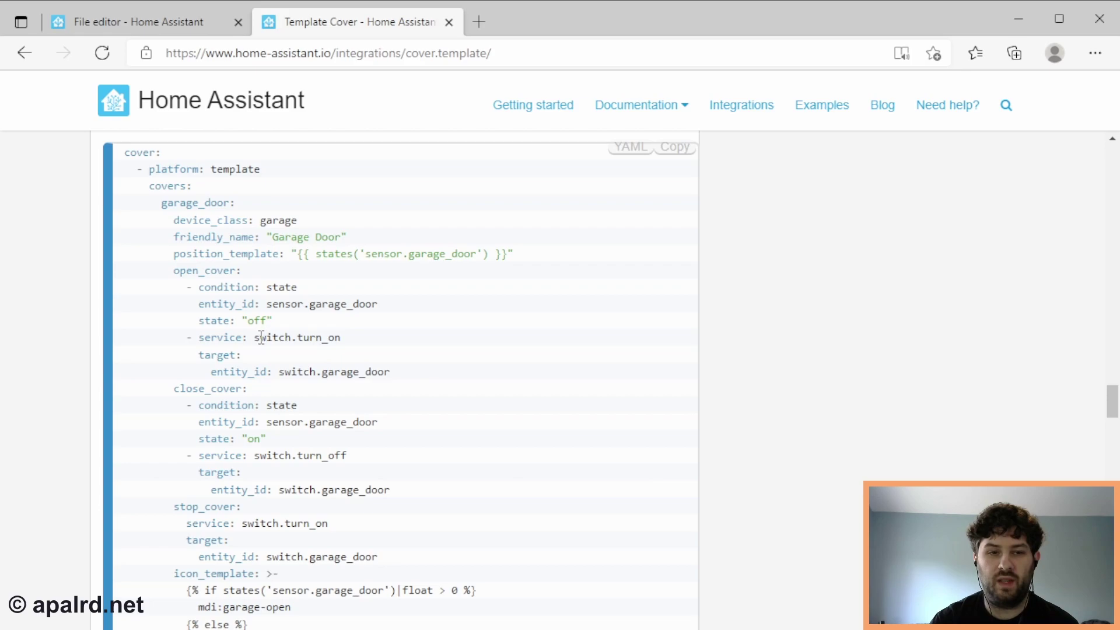
{"action": "left_click_drag", "start_coordinate": [254, 337], "coordinate": [341, 342]}
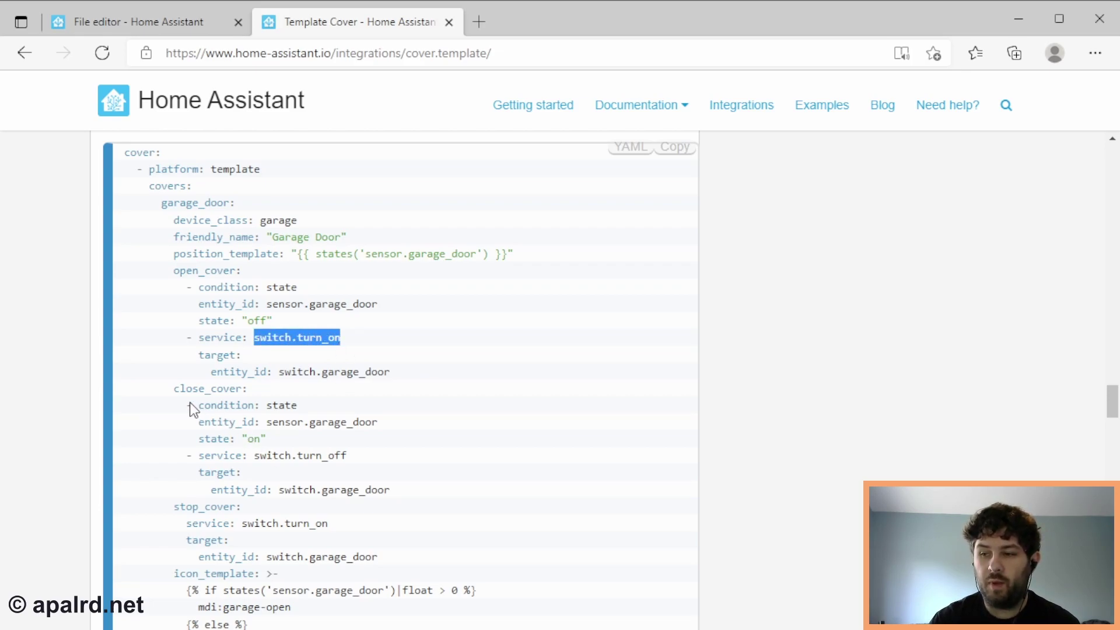
{"action": "left_click_drag", "start_coordinate": [174, 389], "coordinate": [222, 388]}
{"action": "left_click_drag", "start_coordinate": [254, 455], "coordinate": [349, 457]}
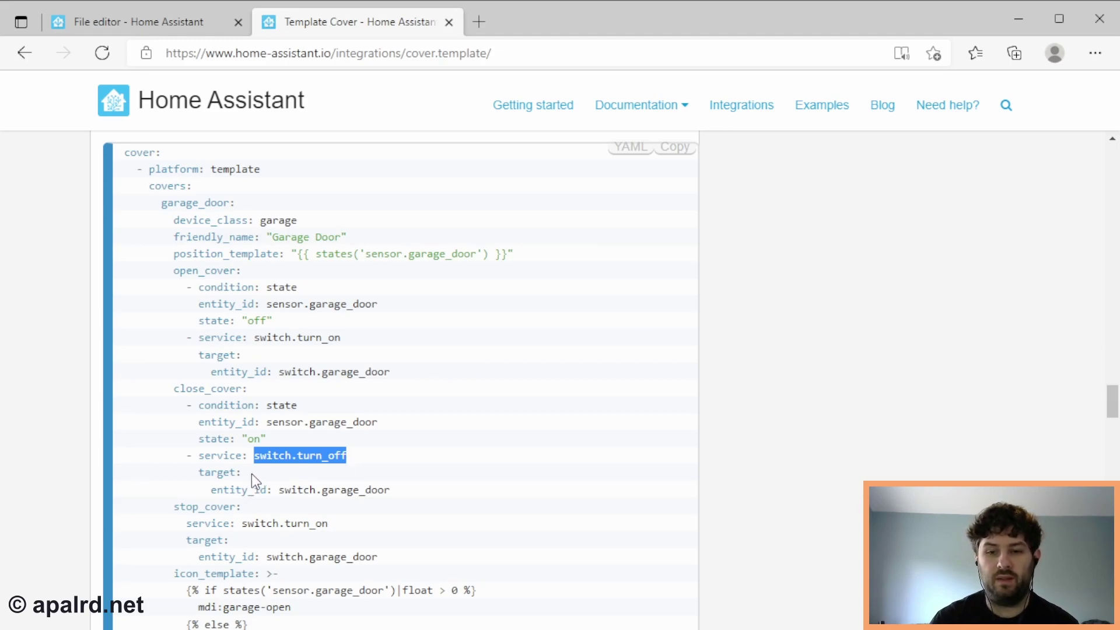
{"action": "left_click", "coordinate": [141, 15]}
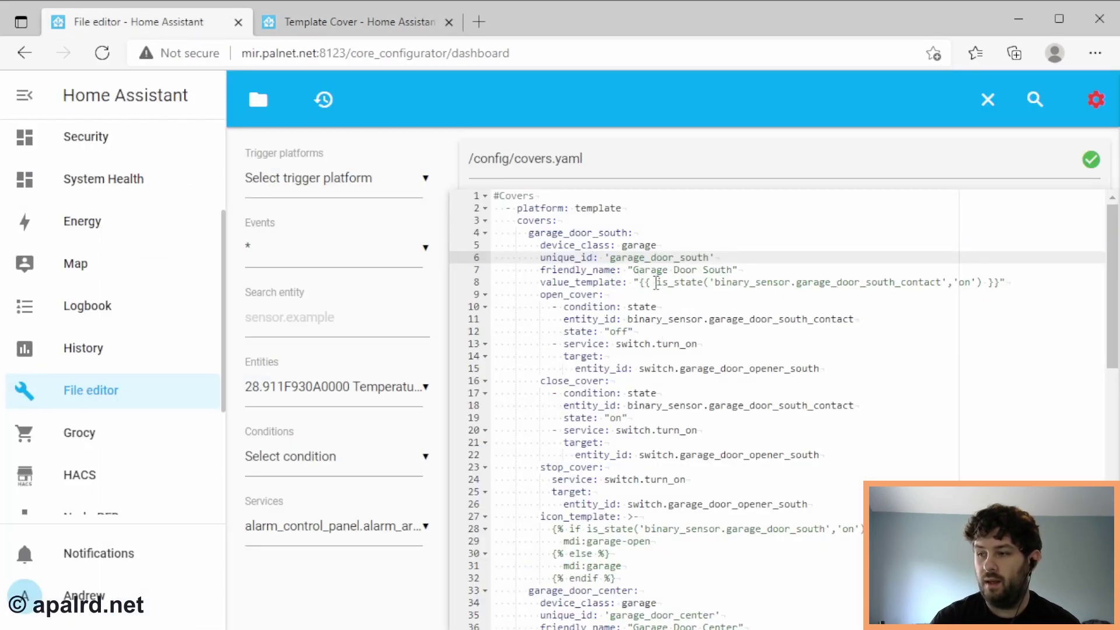
{"action": "left_click_drag", "start_coordinate": [656, 282], "coordinate": [700, 286]}
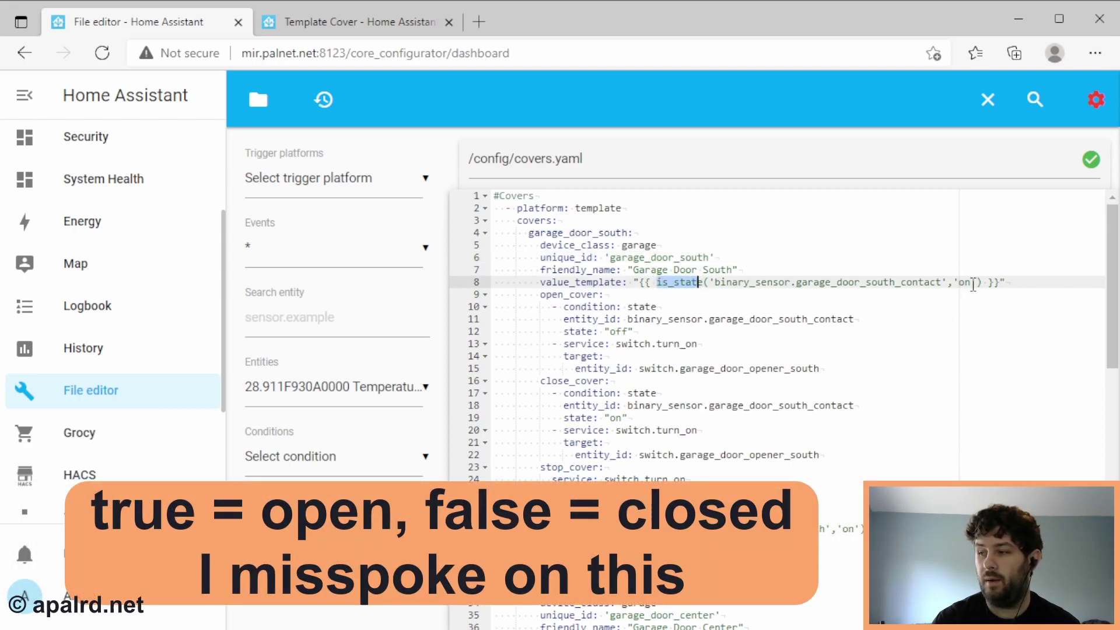
{"action": "left_click_drag", "start_coordinate": [971, 284], "coordinate": [959, 288]}
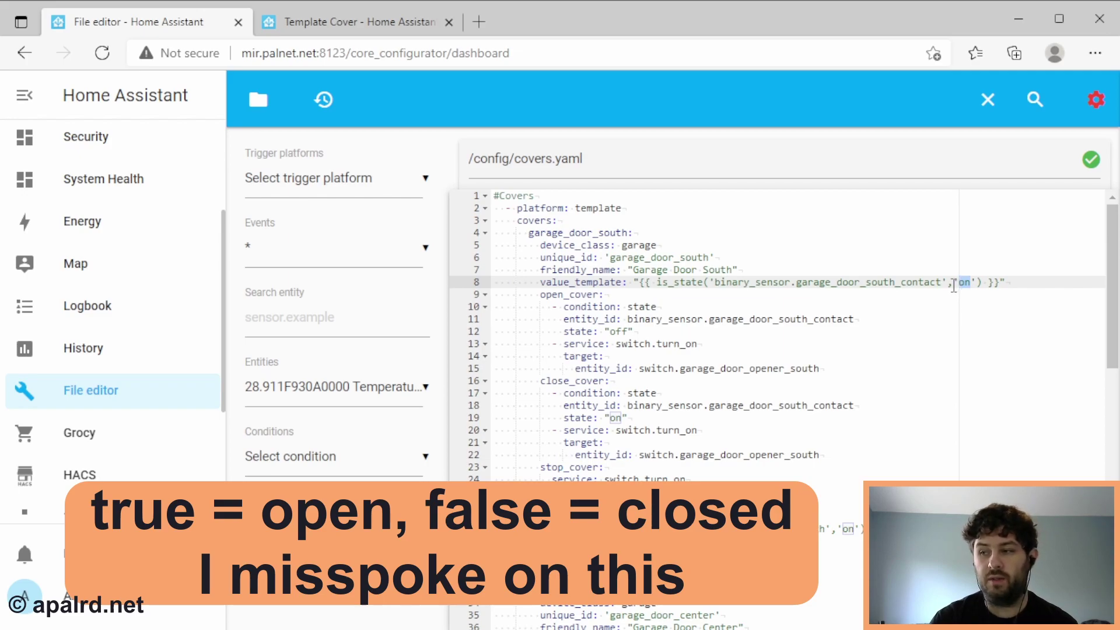
{"action": "left_click_drag", "start_coordinate": [553, 309], "coordinate": [856, 319]}
{"action": "left_click", "coordinate": [634, 320]}
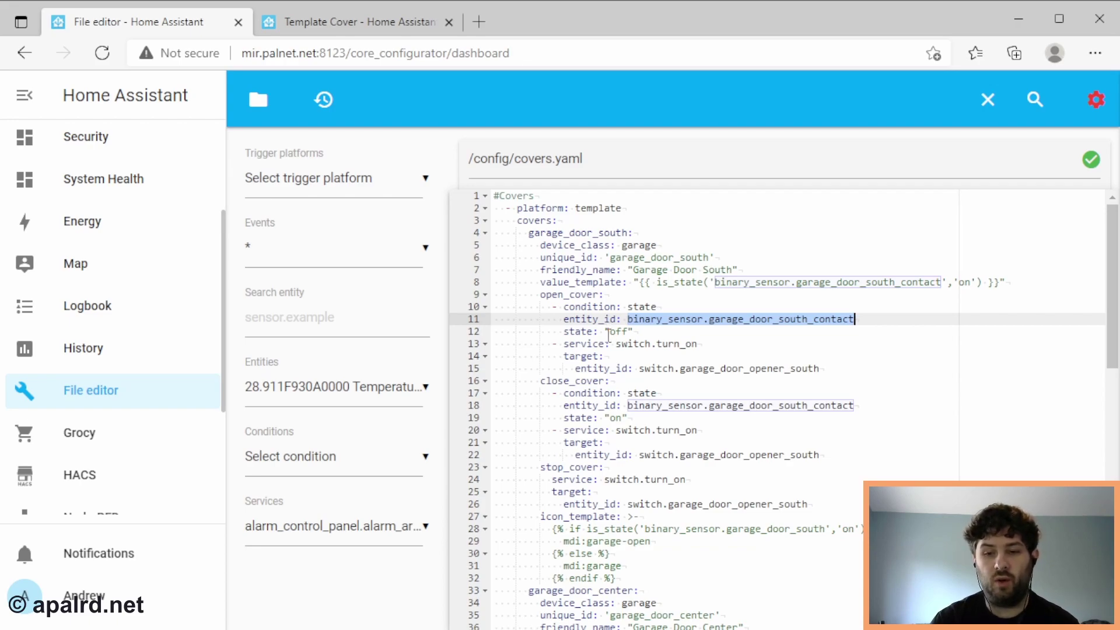
{"action": "left_click_drag", "start_coordinate": [616, 344], "coordinate": [703, 346]}
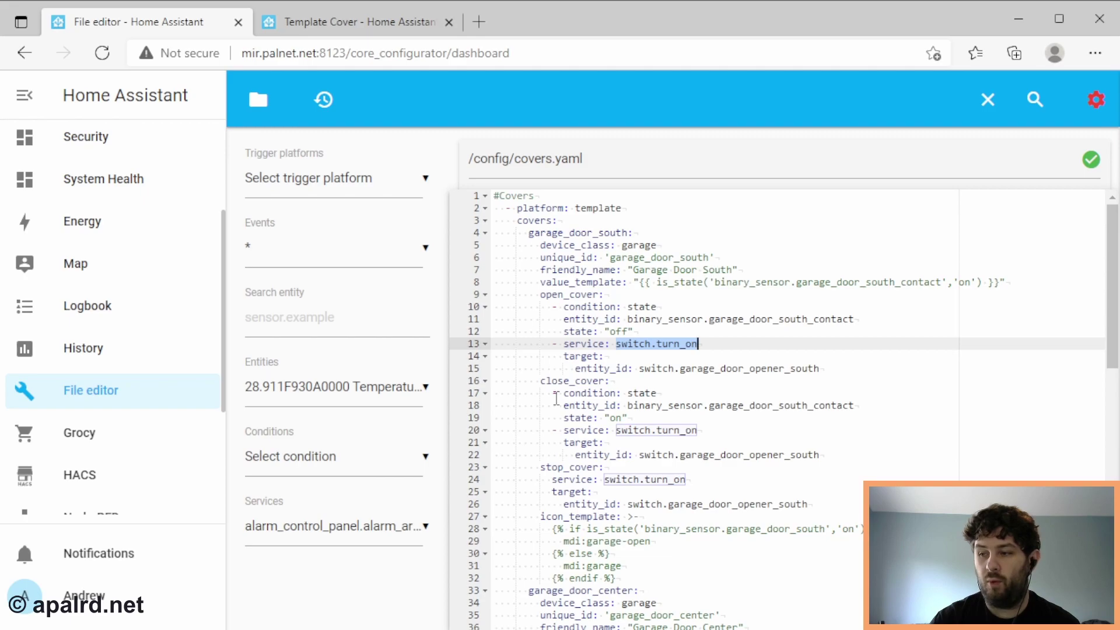
{"action": "left_click_drag", "start_coordinate": [553, 394], "coordinate": [640, 415]}
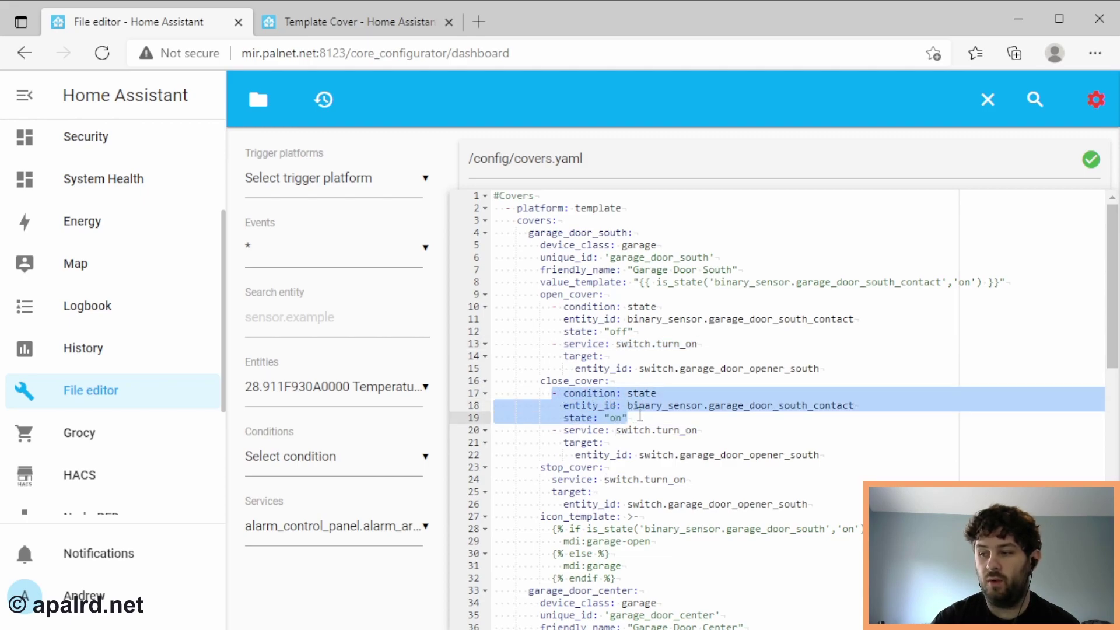
{"action": "left_click", "coordinate": [619, 416]}
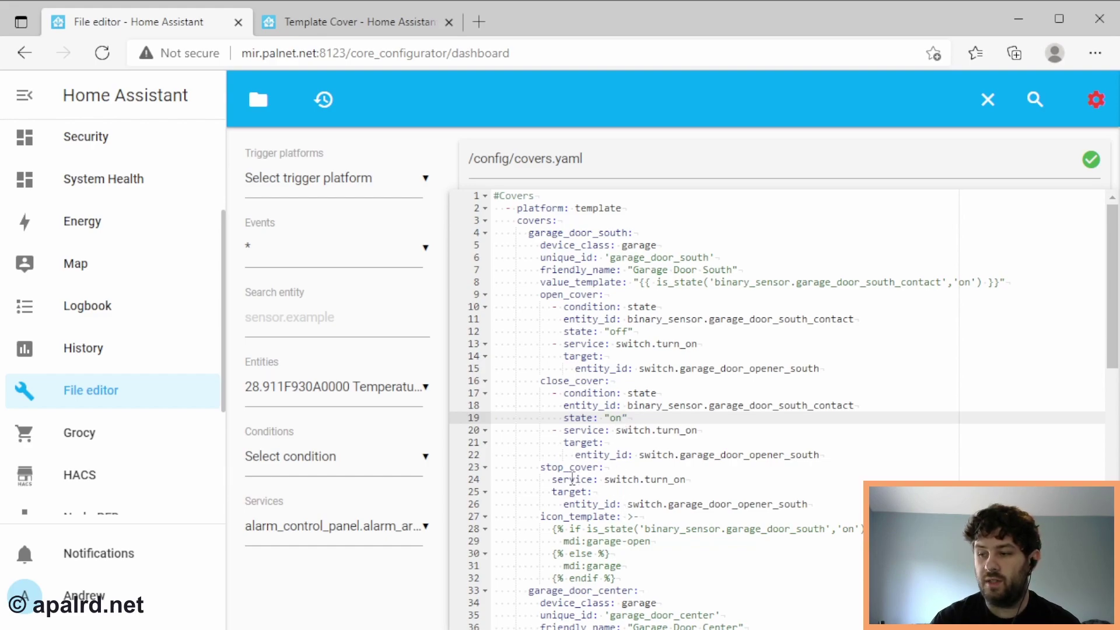
{"action": "left_click_drag", "start_coordinate": [552, 479], "coordinate": [804, 502]}
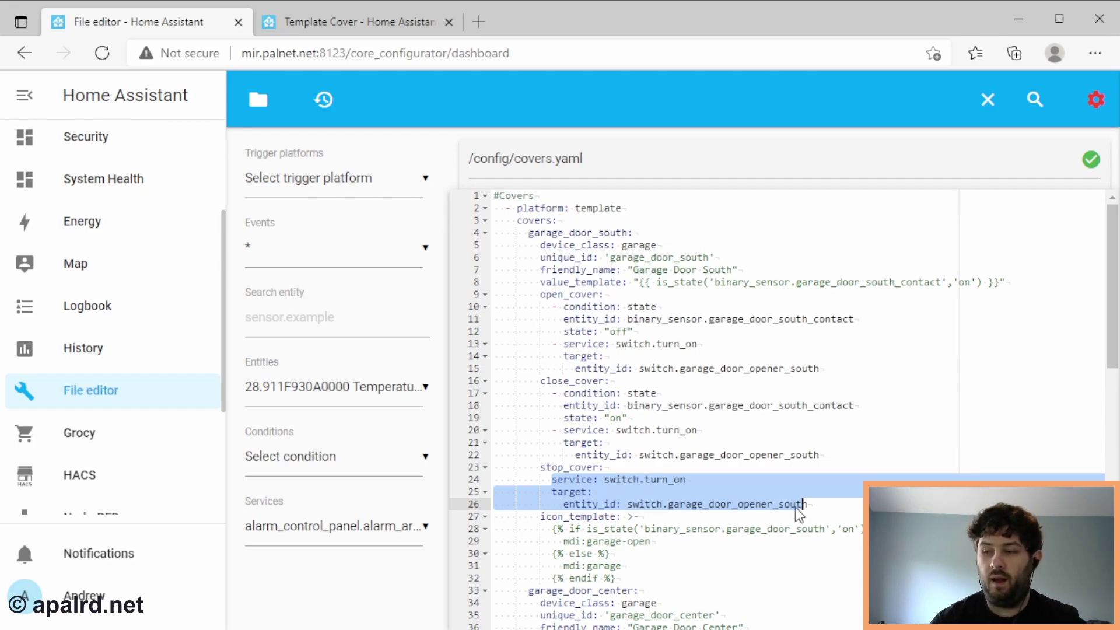
{"action": "scroll", "coordinate": [796, 506], "scroll_direction": "down", "scroll_amount": 2}
{"action": "left_click", "coordinate": [591, 477]}
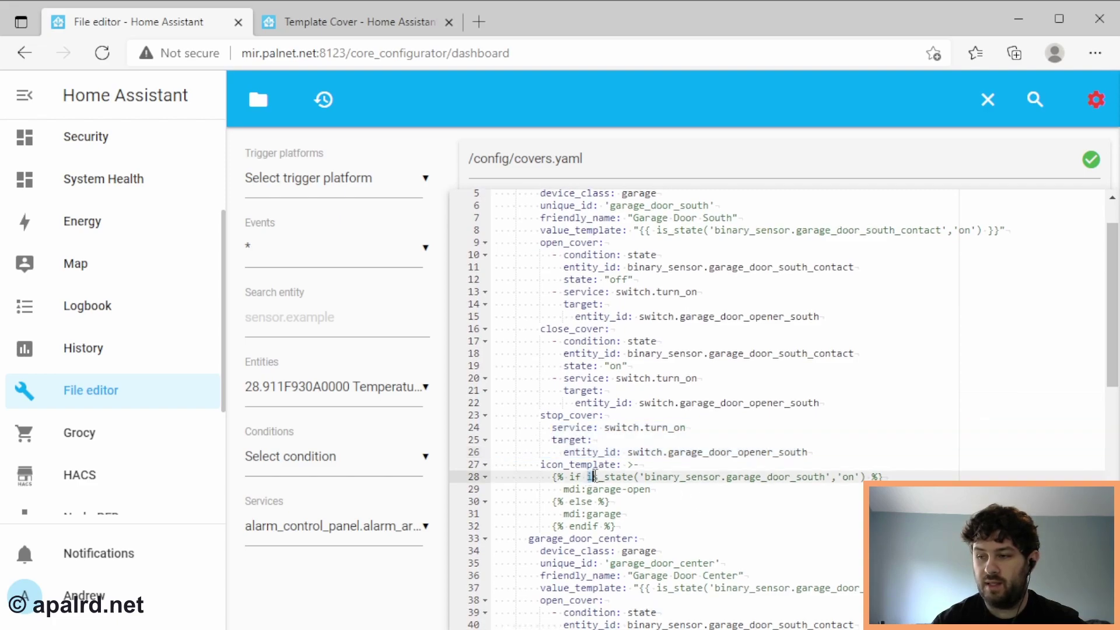
{"action": "left_click_drag", "start_coordinate": [591, 477], "coordinate": [790, 477]}
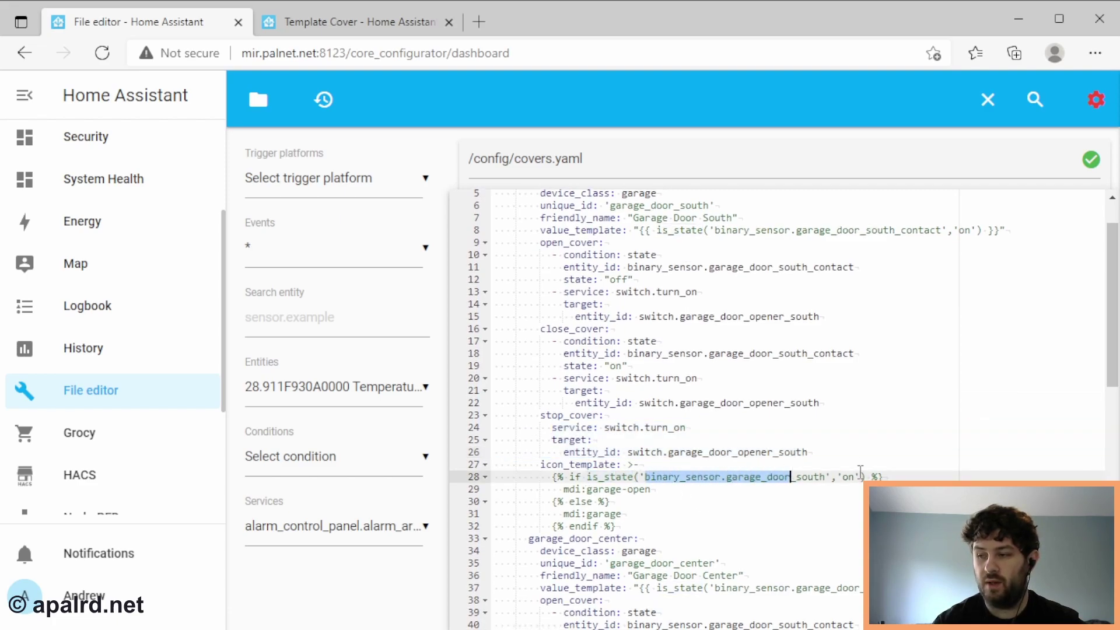
{"action": "left_click", "coordinate": [853, 477]}
{"action": "left_click", "coordinate": [588, 490]}
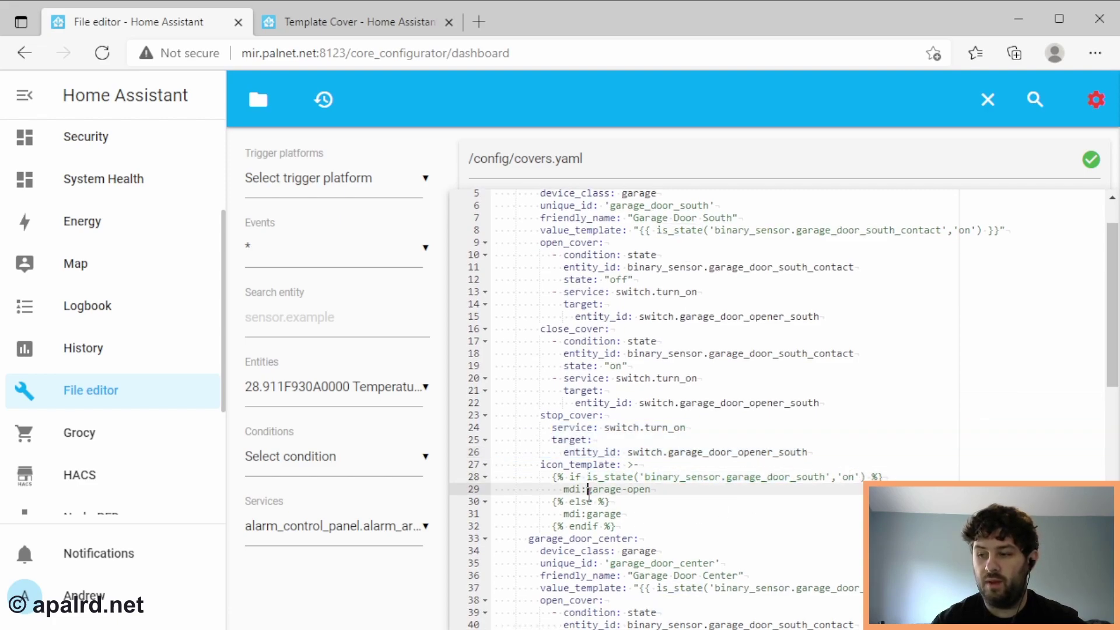
{"action": "left_click", "coordinate": [609, 515]}
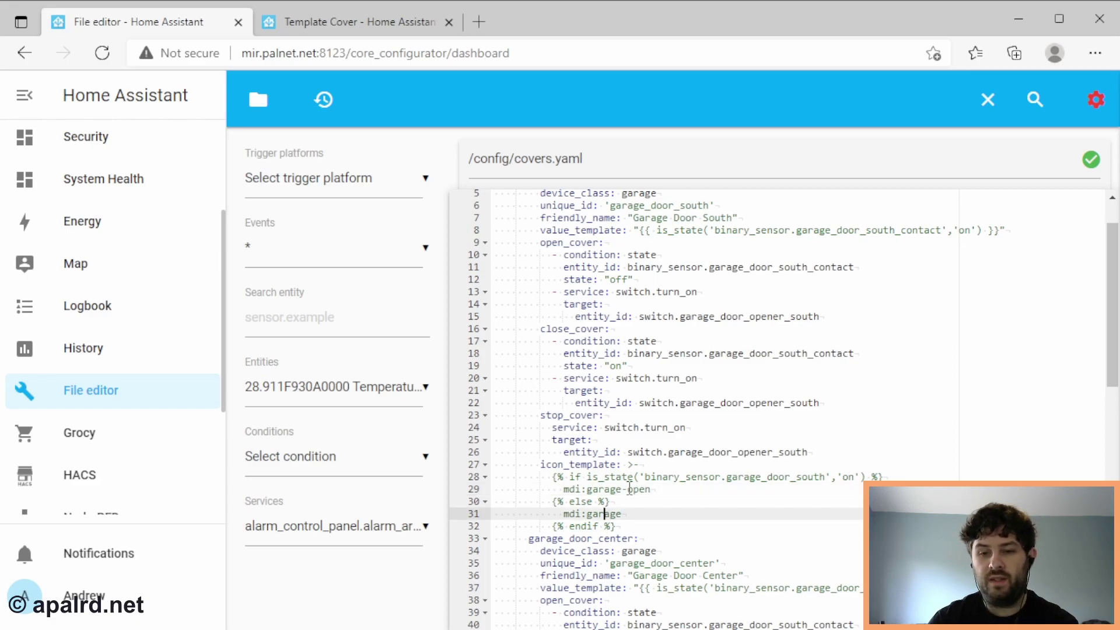